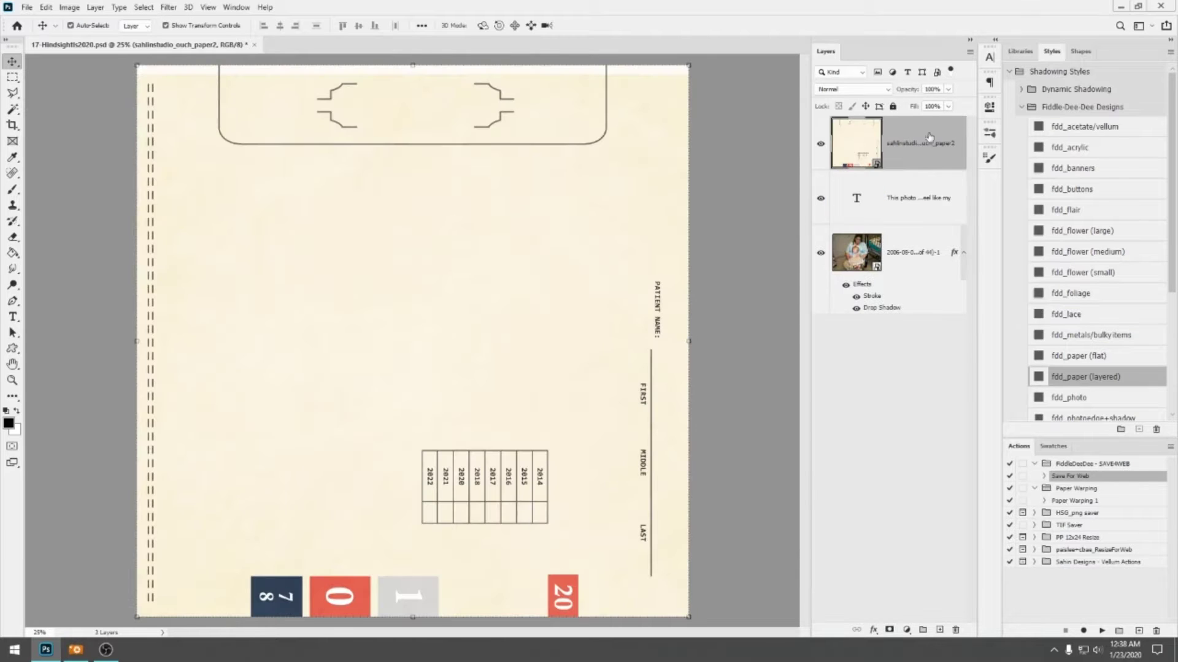
Move the paper2 layer beneath the photo and text layers, and reposition the photo and journaling block on the page
{"action": "left_click_drag", "start_coordinate": [903, 154], "coordinate": [889, 307]}
{"action": "left_click_drag", "start_coordinate": [493, 354], "coordinate": [436, 330]}
{"action": "left_click_drag", "start_coordinate": [436, 199], "coordinate": [361, 168]}
{"action": "left_click_drag", "start_coordinate": [447, 315], "coordinate": [583, 180]}
Widen the journaling text box and center the text block beneath the header frame
{"action": "double_click", "coordinate": [585, 175]}
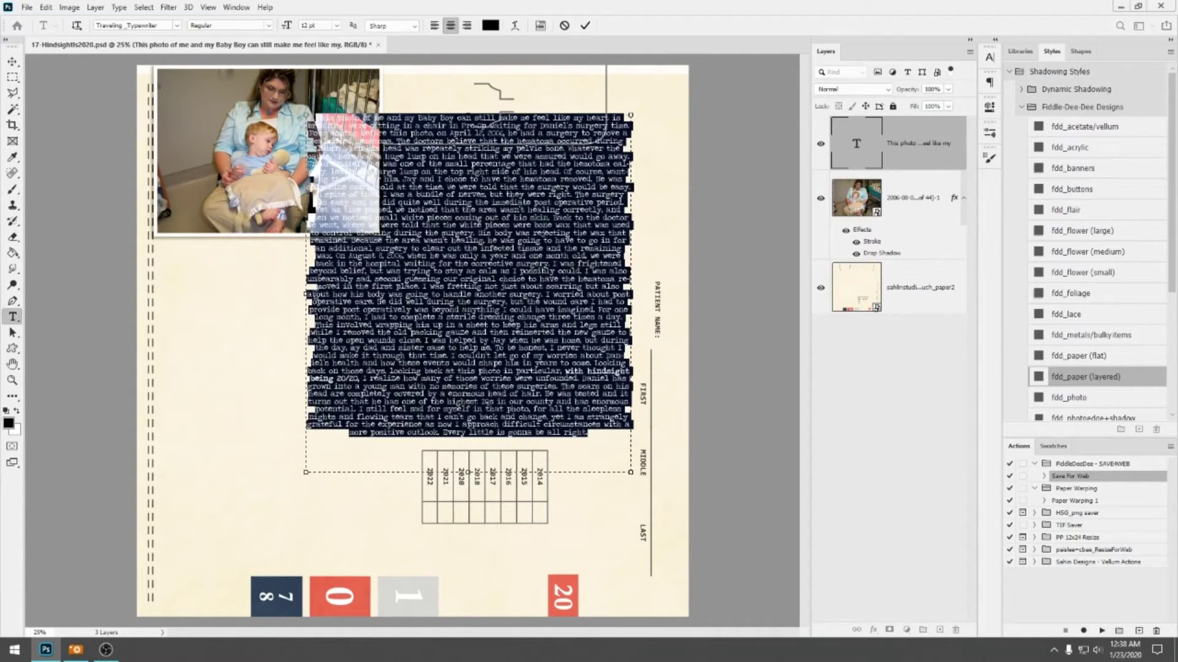
{"action": "left_click_drag", "start_coordinate": [290, 296], "coordinate": [256, 296]}
{"action": "left_click", "coordinate": [583, 56]}
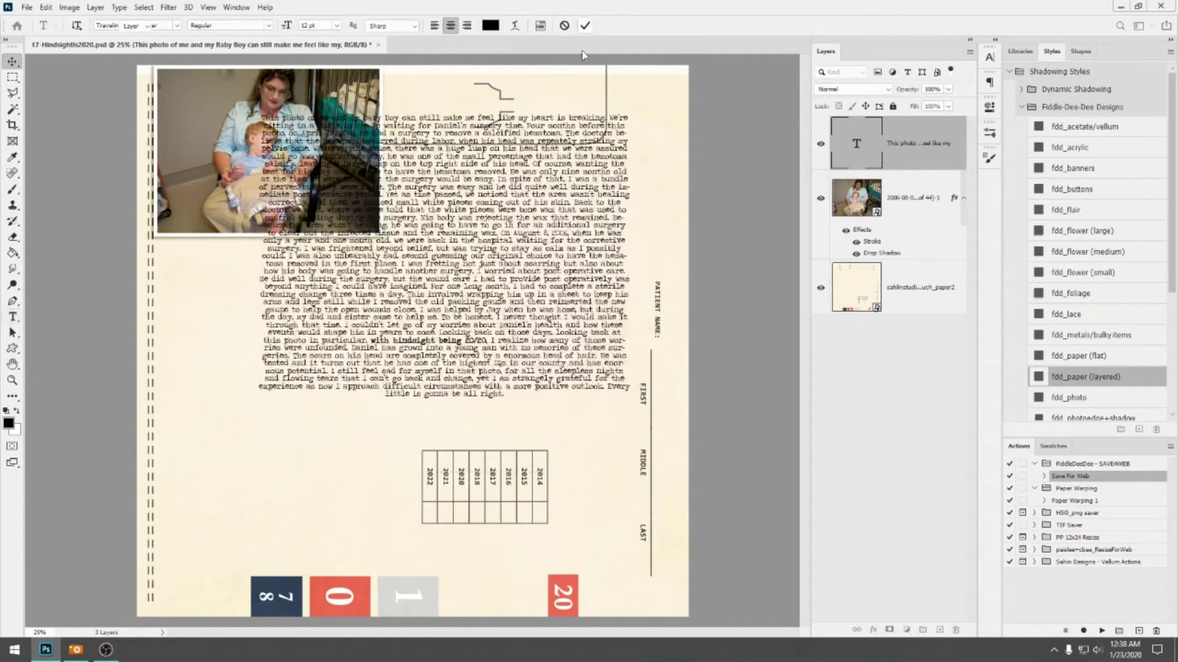
{"action": "left_click_drag", "start_coordinate": [547, 255], "coordinate": [516, 292]}
Bring the photo to the front, place it below the journaling near the lower right, and scale it to about 31%
{"action": "left_click_drag", "start_coordinate": [348, 99], "coordinate": [392, 451]}
{"action": "key", "text": "ctrl+]"}
{"action": "left_click_drag", "start_coordinate": [368, 489], "coordinate": [550, 444]}
{"action": "left_click_drag", "start_coordinate": [516, 480], "coordinate": [539, 473]}
{"action": "left_click", "coordinate": [595, 25]}
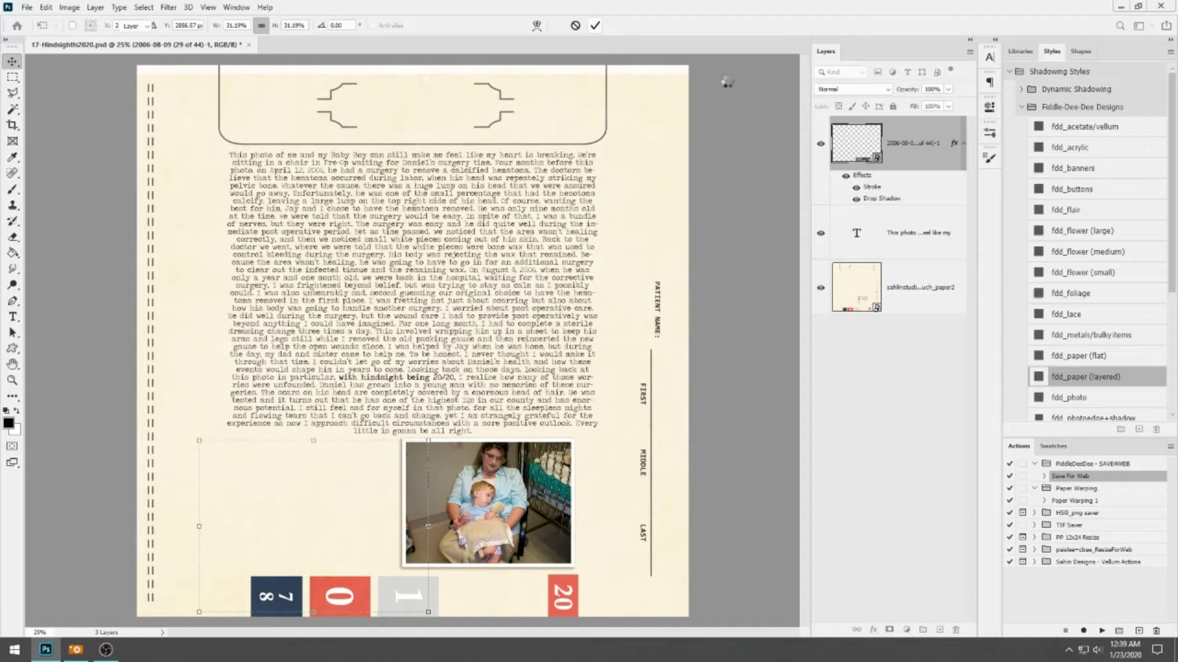
Add the SURGERY word strip over the photo's lower-right corner and apply the fdd_paper (layered) style
{"action": "key", "text": "alt+Tab"}
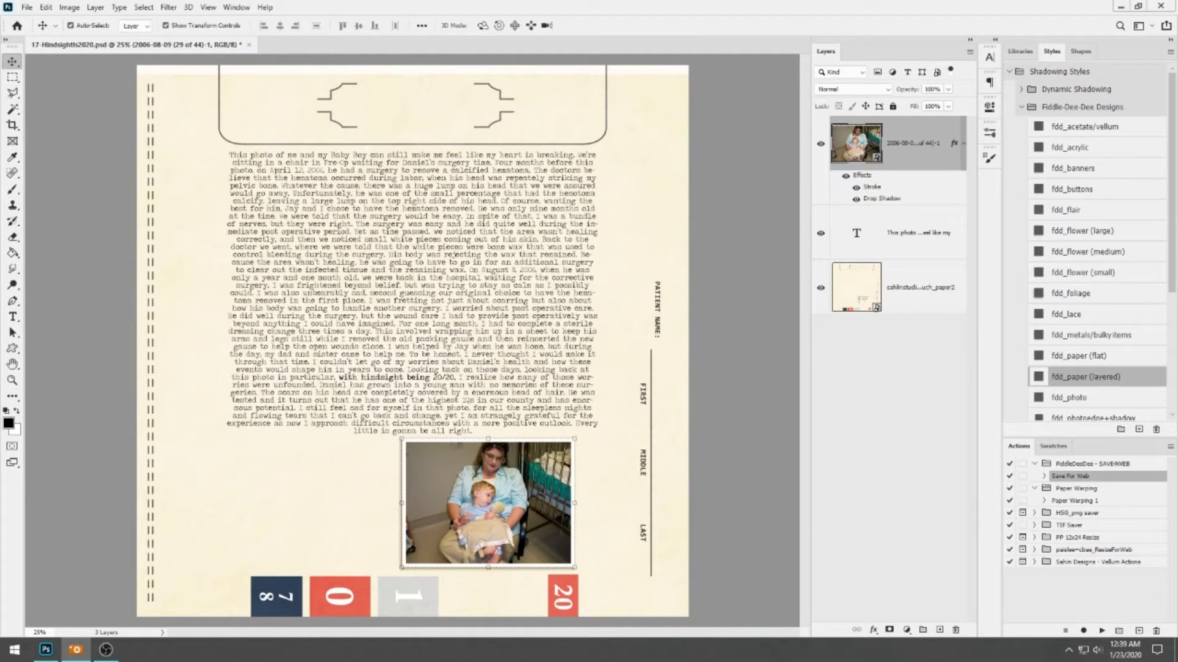
{"action": "left_click_drag", "start_coordinate": [1088, 346], "coordinate": [617, 551]}
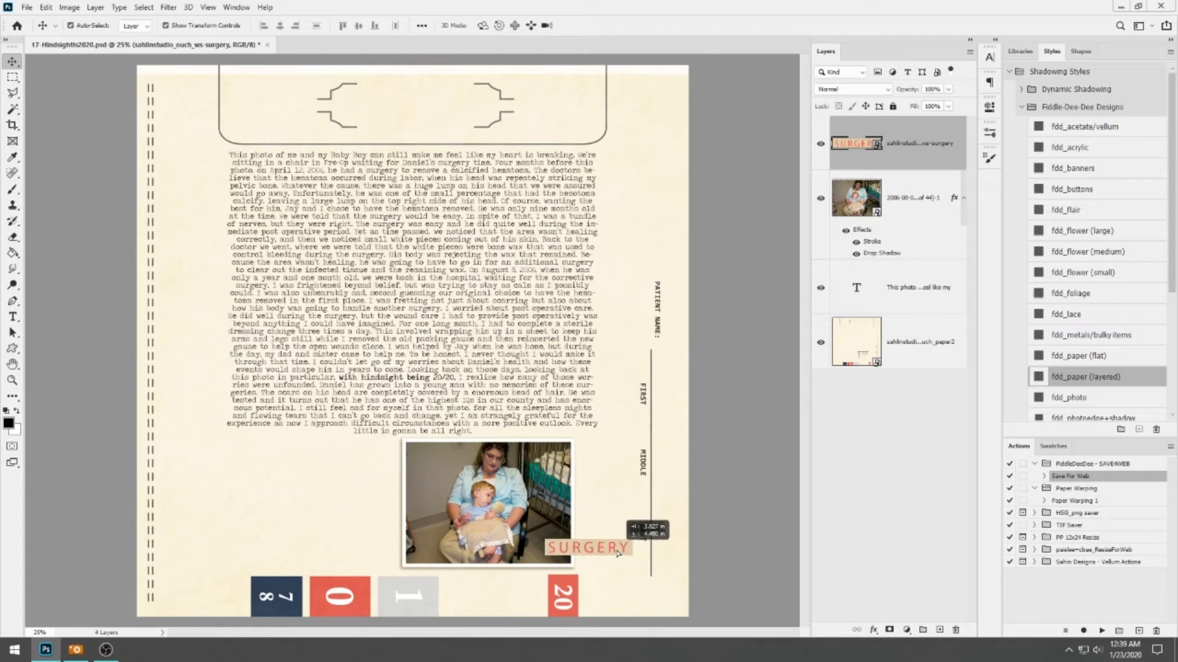
{"action": "left_click", "coordinate": [1088, 376]}
Add the I CAN DO HARD THINGS word strip inside the header frame and apply the fdd_paper (flat) style
{"action": "key", "text": "alt+Tab"}
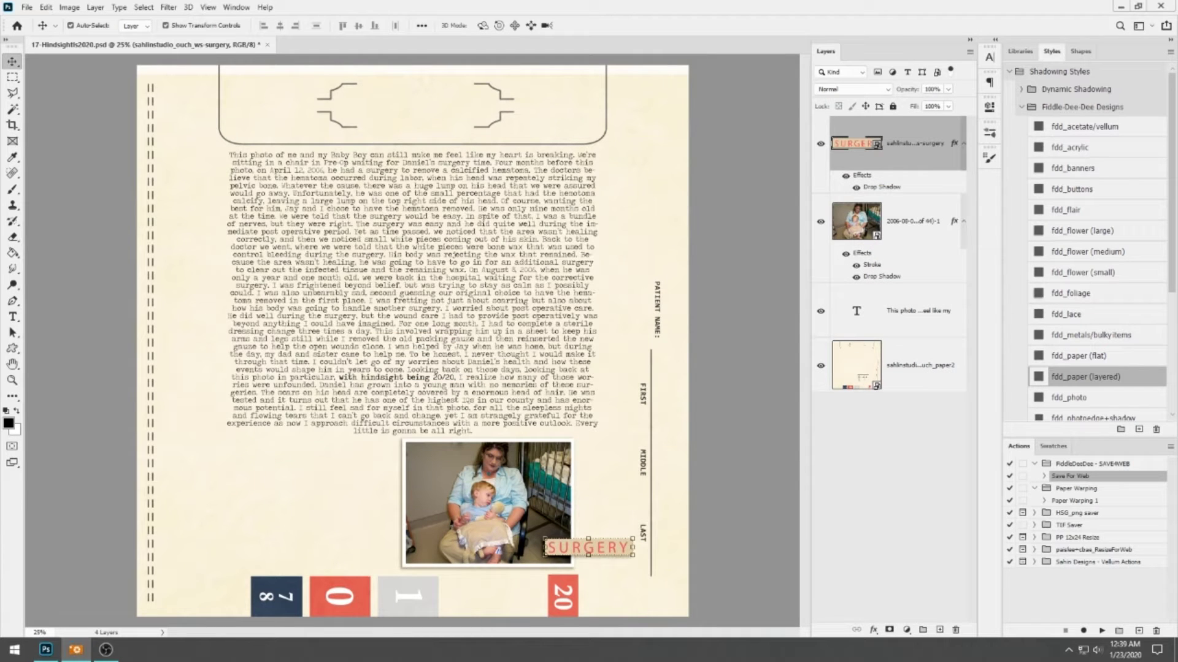
{"action": "left_click_drag", "start_coordinate": [1177, 264], "coordinate": [460, 104]}
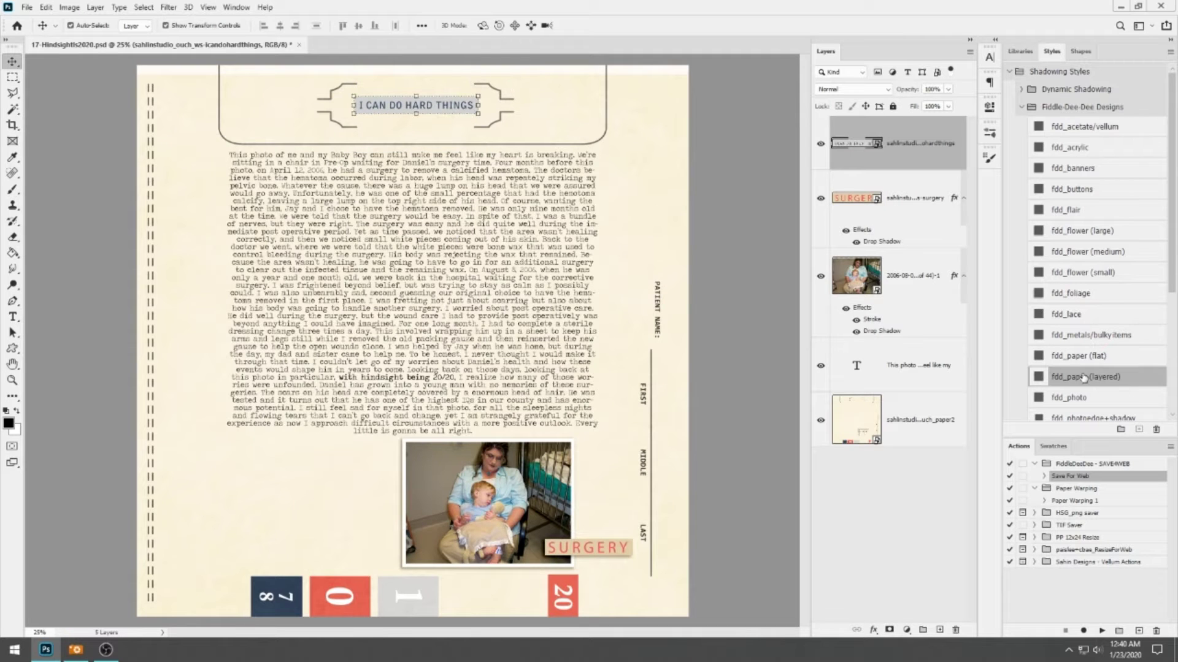
{"action": "left_click", "coordinate": [1092, 360]}
Add the HOSPITAL word strip beside the photo, scale it to about 70%, and apply the fdd_paper (flat) style
{"action": "left_click_drag", "start_coordinate": [1177, 282], "coordinate": [489, 283]}
{"action": "left_click_drag", "start_coordinate": [431, 347], "coordinate": [280, 449]}
{"action": "left_click", "coordinate": [594, 26]}
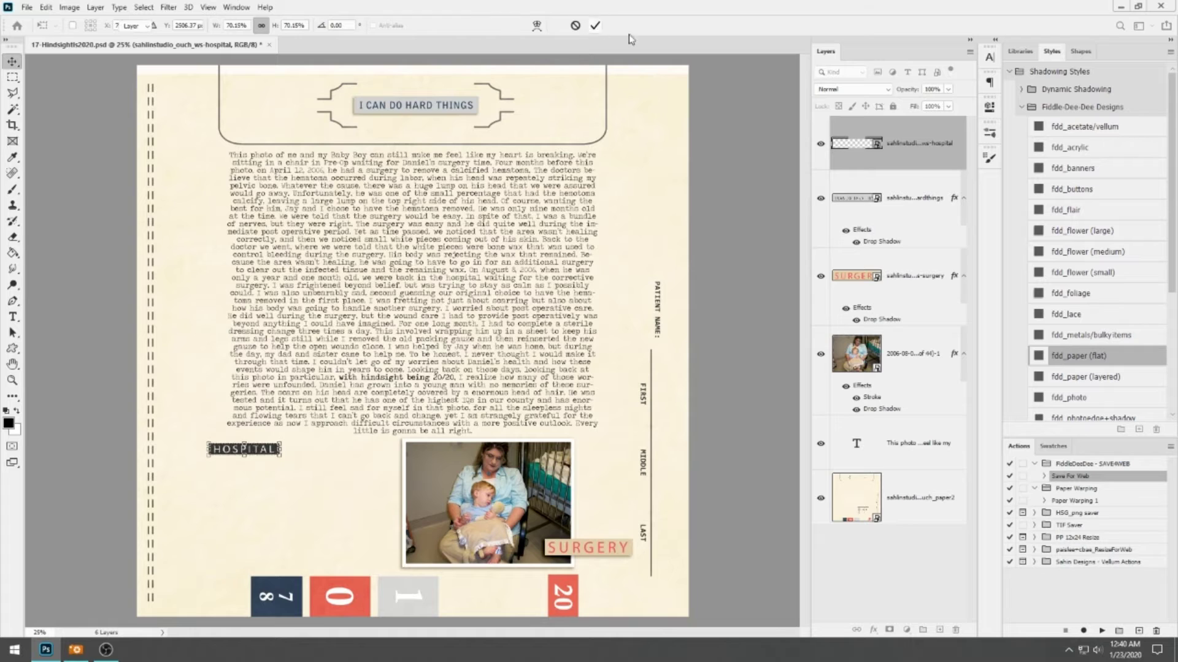
{"action": "key", "text": "Return"}
{"action": "left_click", "coordinate": [1080, 356]}
Shrink the SURGERY strip slightly and move the HOSPITAL strip below the photo, beside the red 20 block
{"action": "left_click", "coordinate": [613, 552]}
{"action": "left_click_drag", "start_coordinate": [631, 539], "coordinate": [615, 543]}
{"action": "left_click", "coordinate": [593, 25]}
{"action": "left_click_drag", "start_coordinate": [276, 452], "coordinate": [548, 587]}
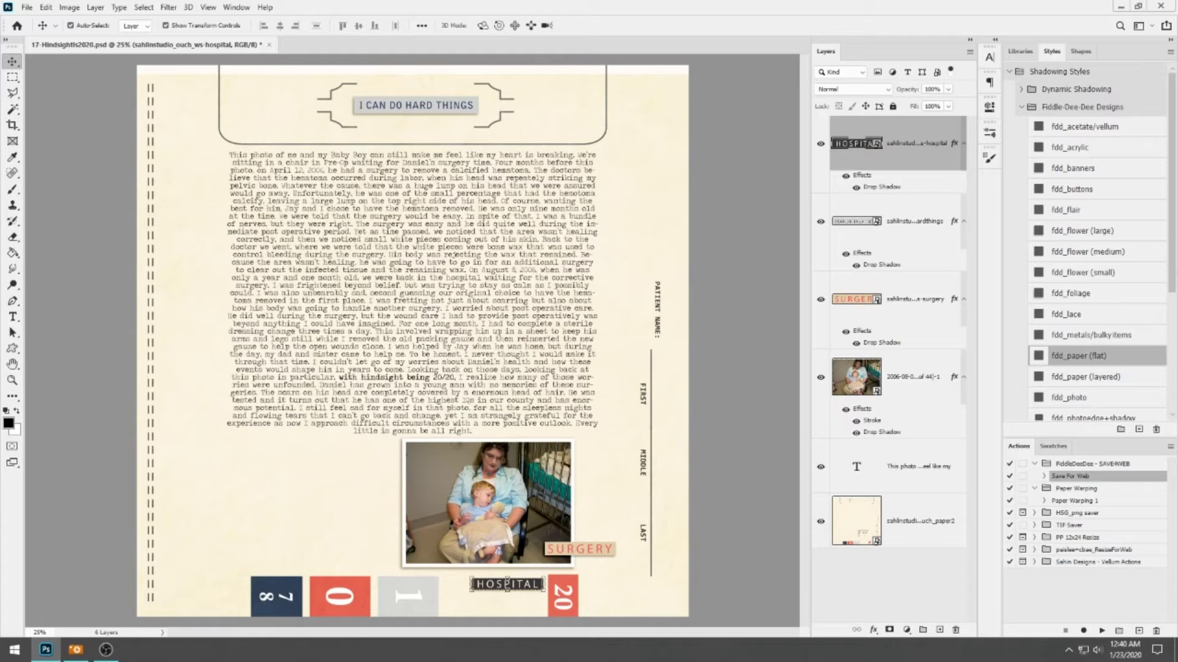
Add the FINDING STRENGTH word strip across the photo's upper-left corner with the fdd_paper (layered) style
{"action": "key", "text": "alt+Tab"}
{"action": "key", "text": "ctrl+v"}
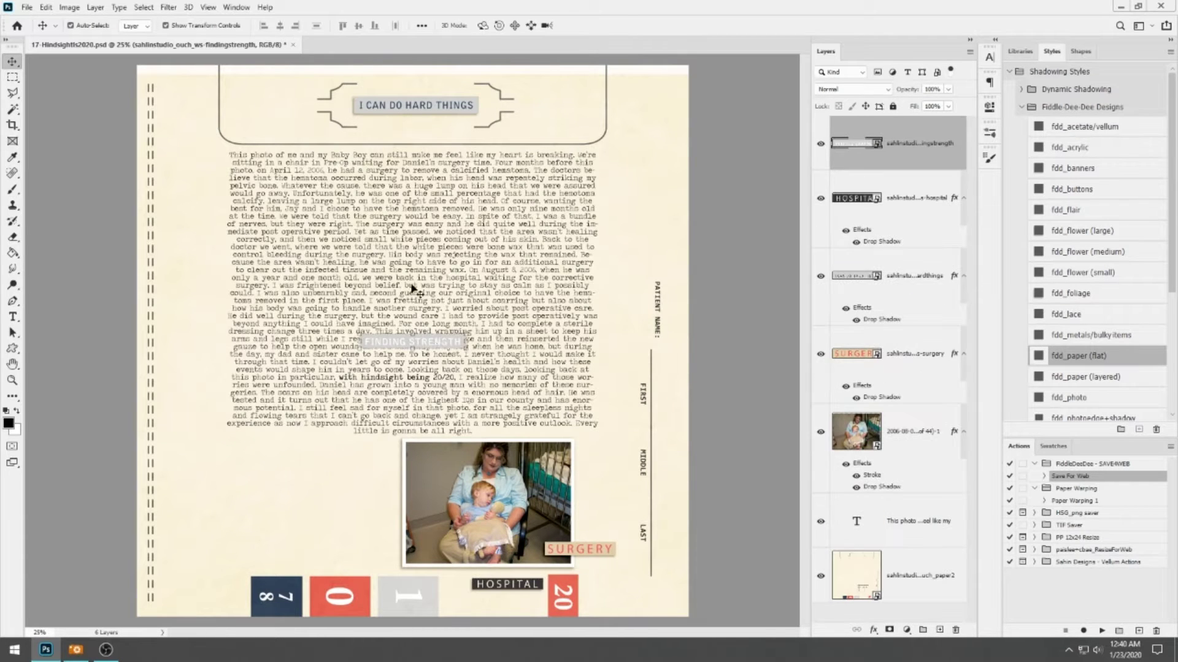
{"action": "left_click_drag", "start_coordinate": [446, 352], "coordinate": [434, 459]}
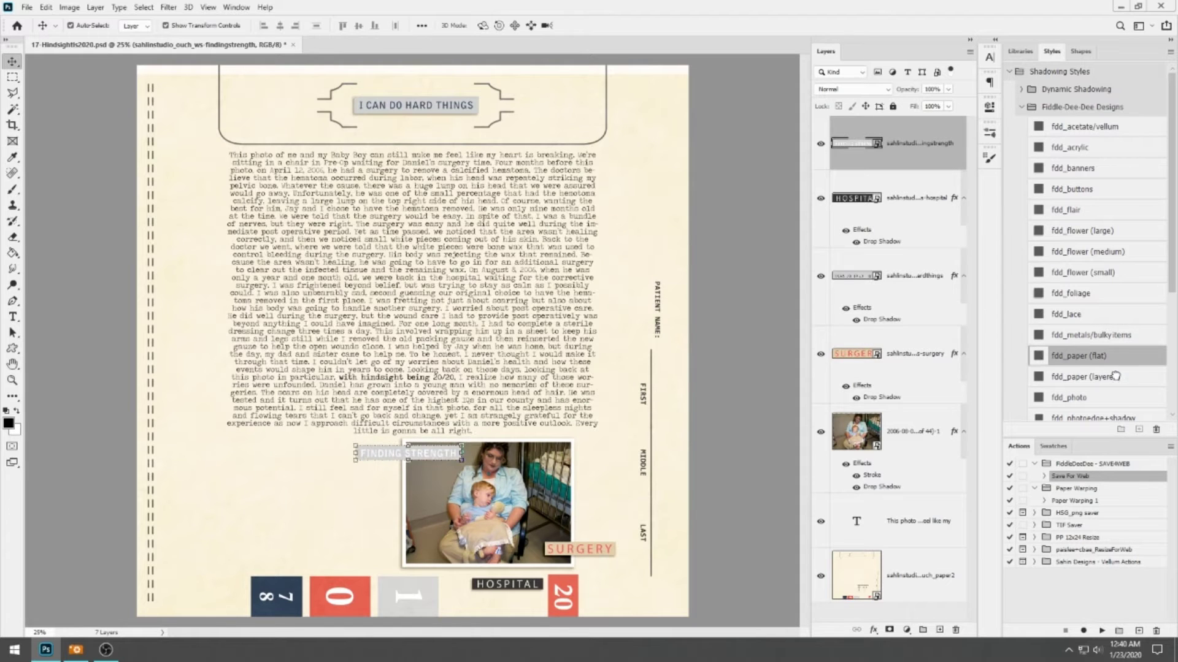
{"action": "left_click", "coordinate": [1084, 377]}
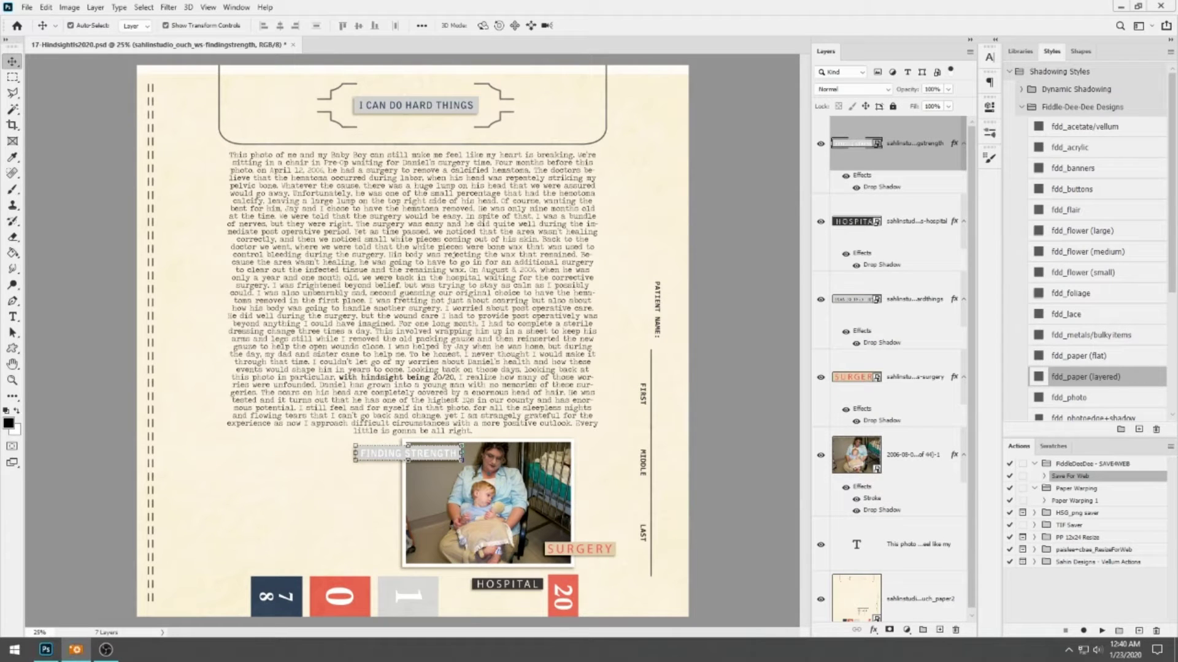
Add the tab element at the photo's left edge and rotate it 90° counterclockwise
{"action": "key", "text": "ctrl+v"}
{"action": "left_click_drag", "start_coordinate": [414, 340], "coordinate": [401, 491]}
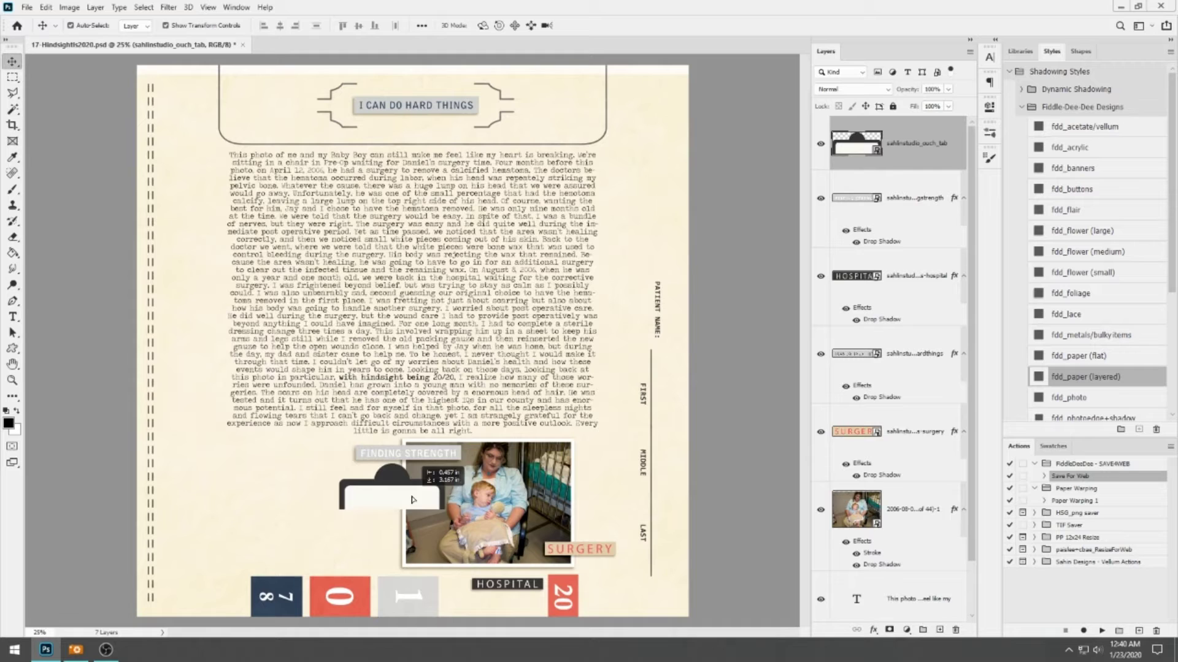
{"action": "left_click", "coordinate": [53, 8]}
{"action": "mouse_move", "coordinate": [74, 286]}
{"action": "left_click", "coordinate": [270, 461]}
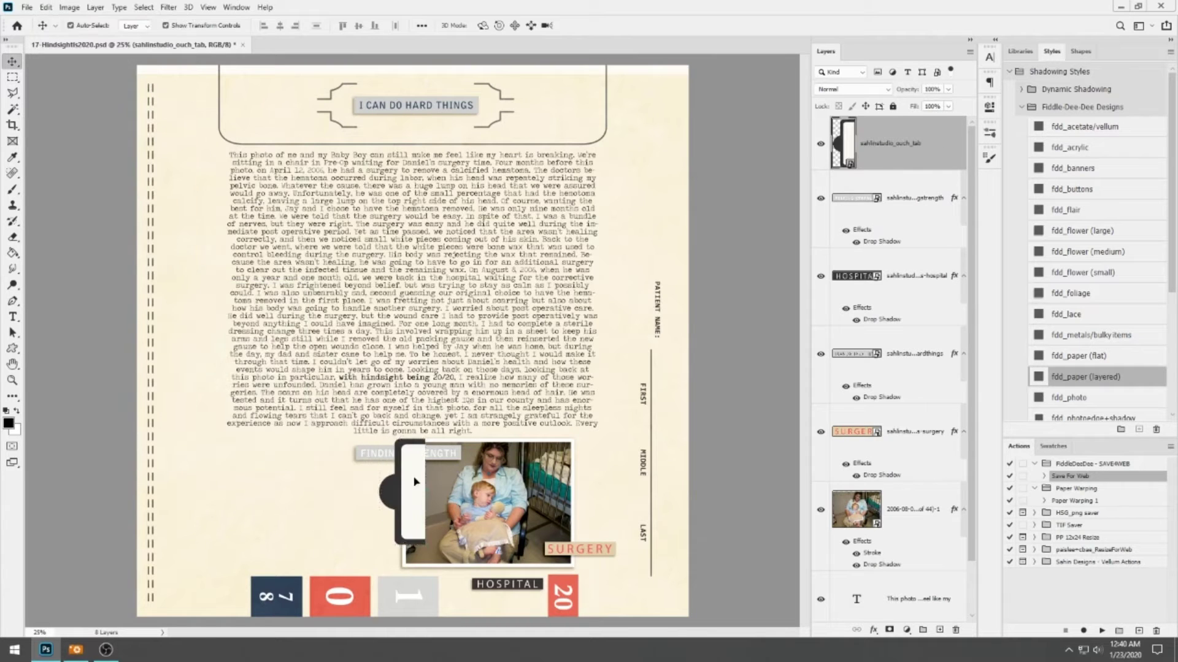
Tuck the tab behind the photo's left edge by moving its layer below the photo, and apply the fdd_paper (layered) style
{"action": "left_click_drag", "start_coordinate": [415, 482], "coordinate": [390, 482]}
{"action": "left_click_drag", "start_coordinate": [896, 162], "coordinate": [895, 580]}
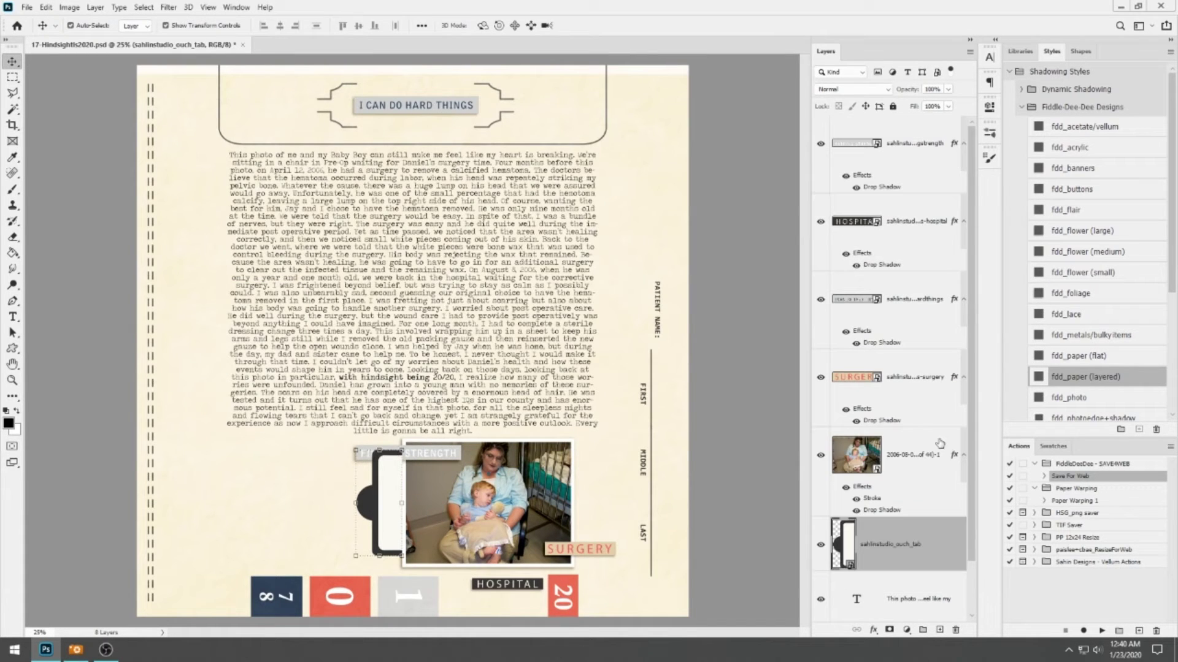
{"action": "left_click", "coordinate": [1097, 381]}
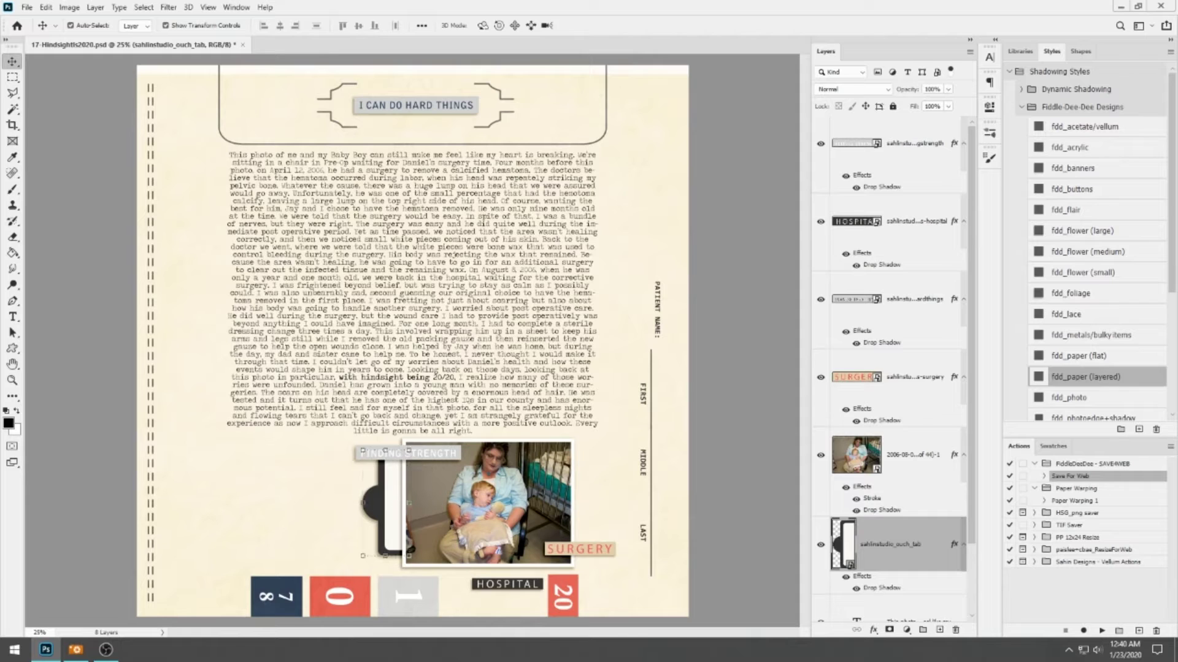
Add the resin heart just below the I CAN DO HARD THINGS strip and bring its layer to the front
{"action": "key", "text": "alt+Tab"}
{"action": "left_click_drag", "start_coordinate": [822, 340], "coordinate": [460, 409]}
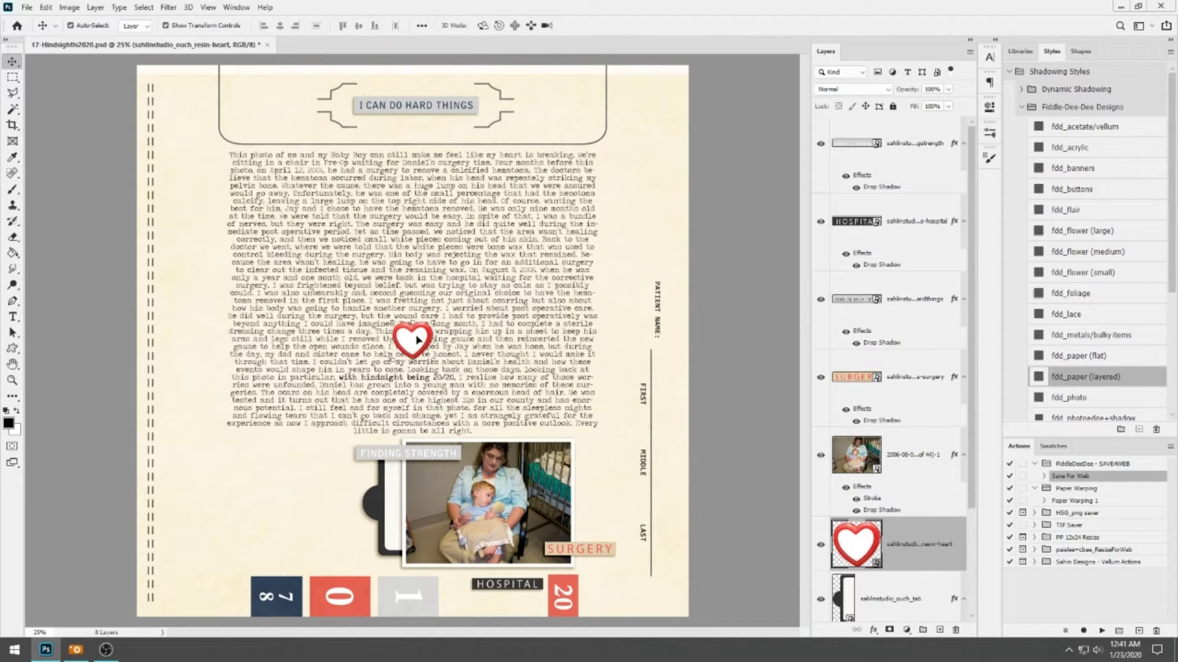
{"action": "left_click_drag", "start_coordinate": [415, 337], "coordinate": [413, 136]}
{"action": "key", "text": "ctrl+shift+]"}
Shrink the resin heart slightly and give it the fdd_paper (layered) style
{"action": "left_click", "coordinate": [1098, 335]}
{"action": "key", "text": "ctrl+t"}
{"action": "key", "text": "Return"}
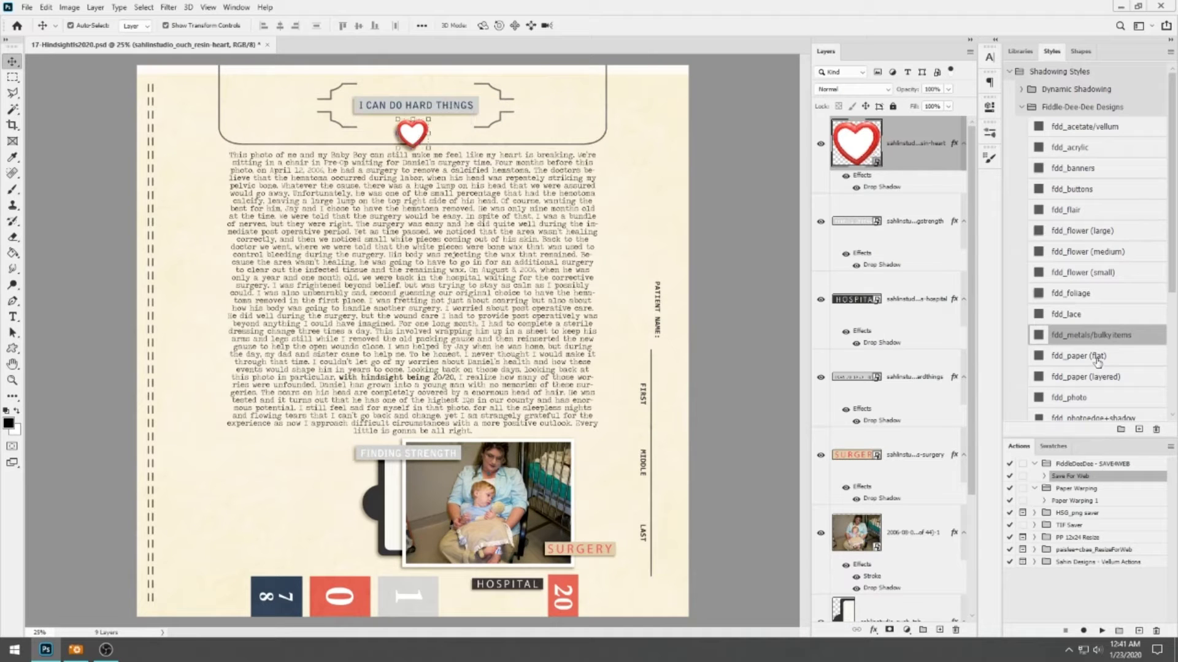
{"action": "left_click", "coordinate": [1086, 377]}
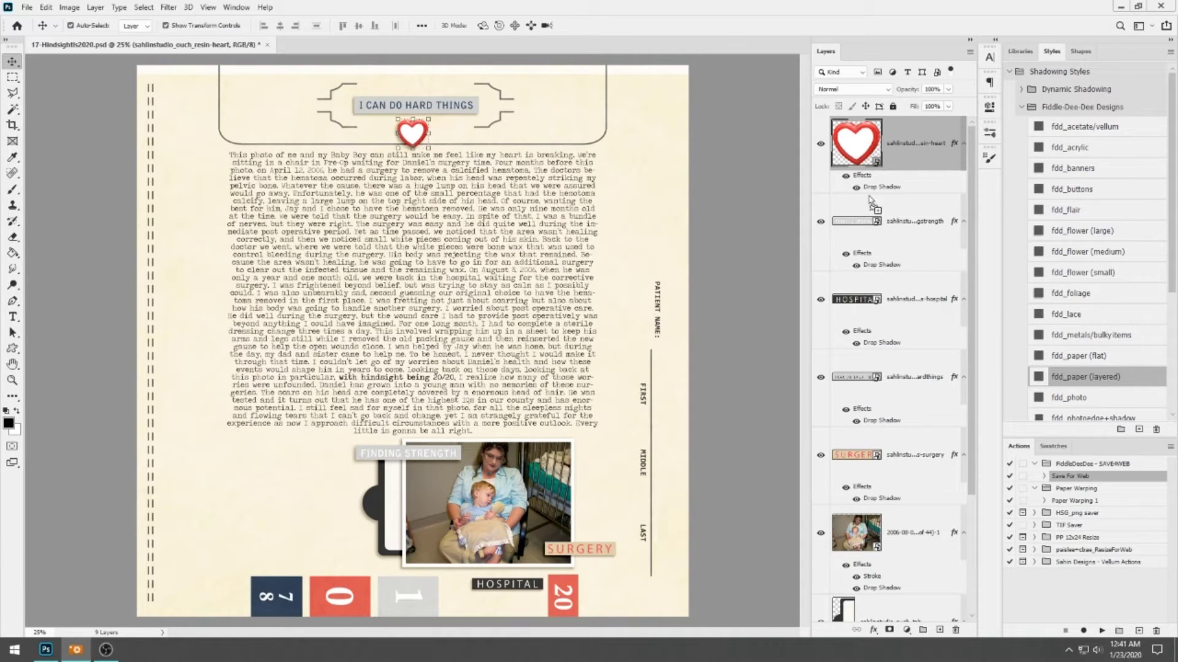
Add the silver flower3 element above the SURGERY strip at the photo's right edge and scale it down
{"action": "left_click_drag", "start_coordinate": [868, 198], "coordinate": [460, 242]}
{"action": "left_click_drag", "start_coordinate": [428, 319], "coordinate": [589, 522]}
{"action": "left_click", "coordinate": [594, 25]}
Apply the fdd_flower (medium) style to the silver flower and move its layer beneath the SURGERY strip
{"action": "left_click", "coordinate": [1093, 251]}
{"action": "key", "text": "ctrl+["}
{"action": "key", "text": "ctrl+["}
{"action": "key", "text": "ctrl+["}
{"action": "key", "text": "ctrl+["}
{"action": "key", "text": "ctrl+["}
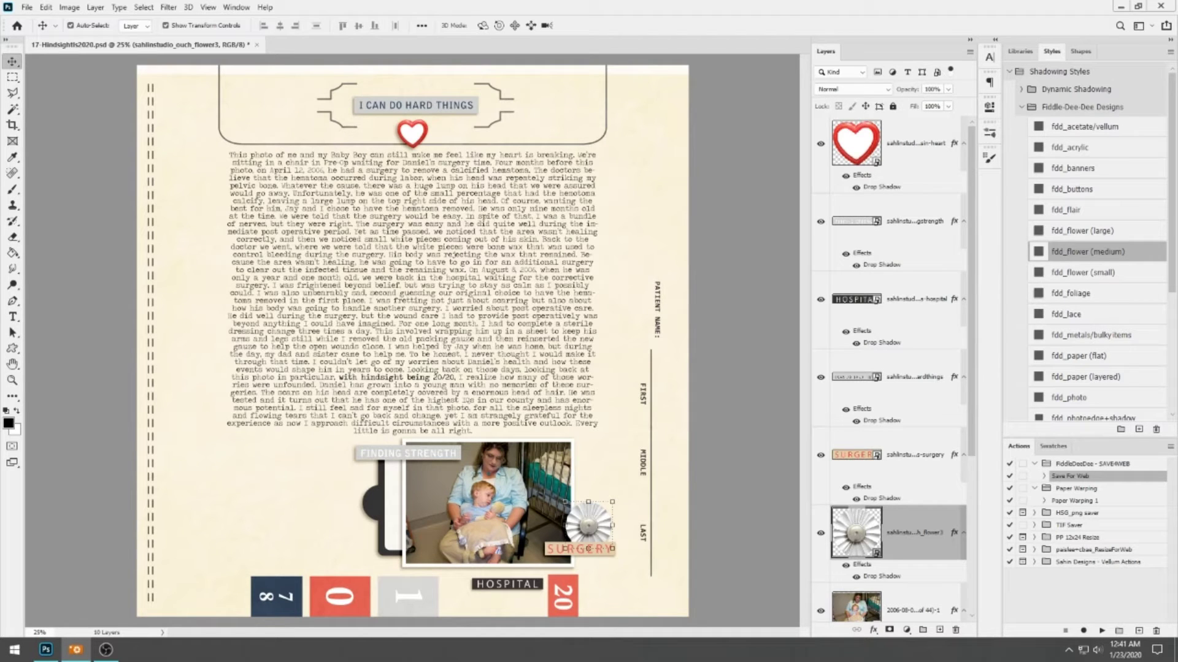
Add the yellow flower2 element at the silver flower's upper right and scale it to about 71%
{"action": "left_click_drag", "start_coordinate": [561, 388], "coordinate": [596, 400]}
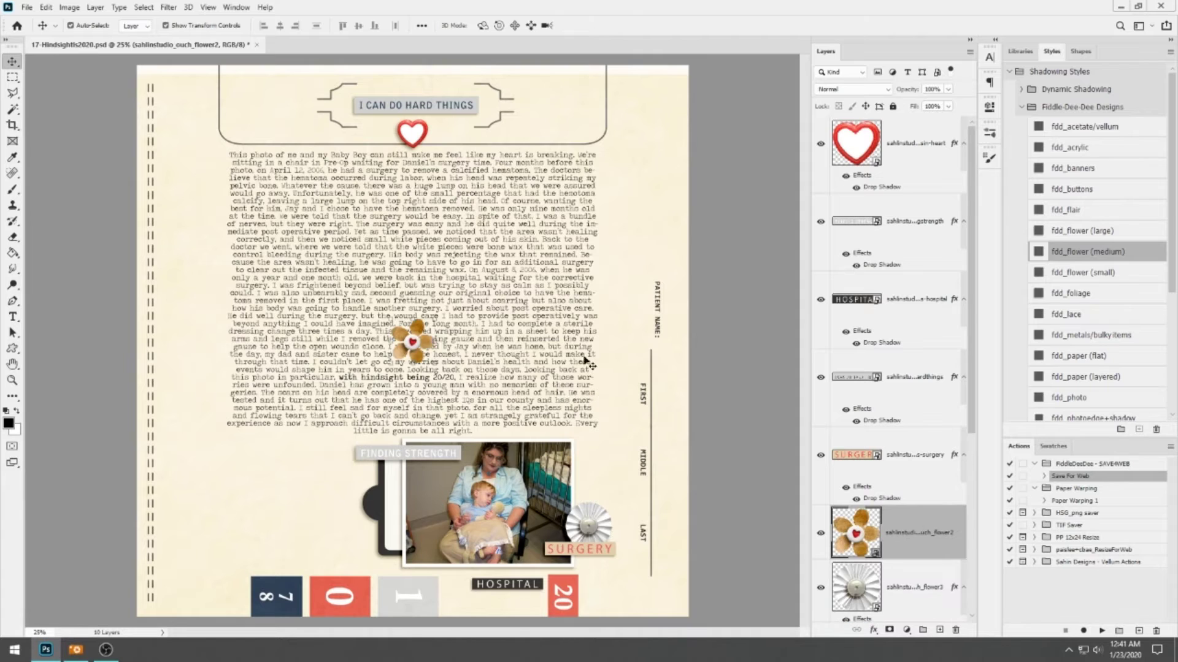
{"action": "left_click_drag", "start_coordinate": [416, 349], "coordinate": [629, 494]}
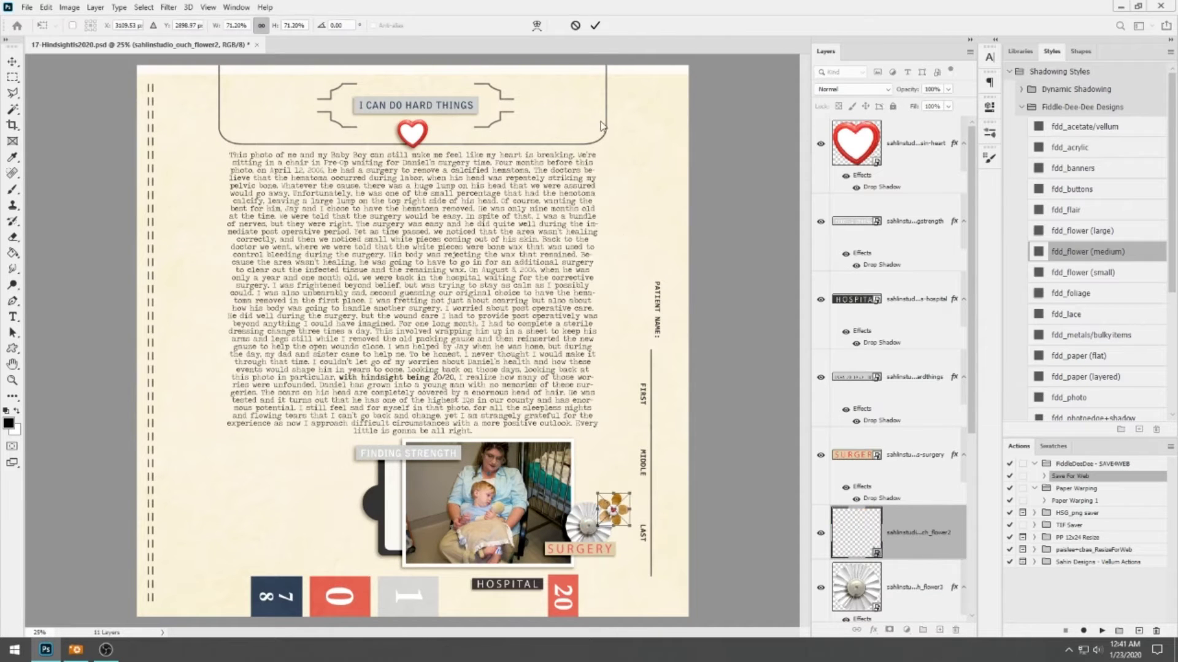
{"action": "left_click", "coordinate": [592, 26]}
Apply the fdd_flower (small) style to the yellow flower, place its layer beneath the silver flower, and nudge it outward
{"action": "scroll", "coordinate": [923, 404], "scroll_direction": "down", "scroll_amount": 3}
{"action": "left_click_drag", "start_coordinate": [919, 321], "coordinate": [916, 400]}
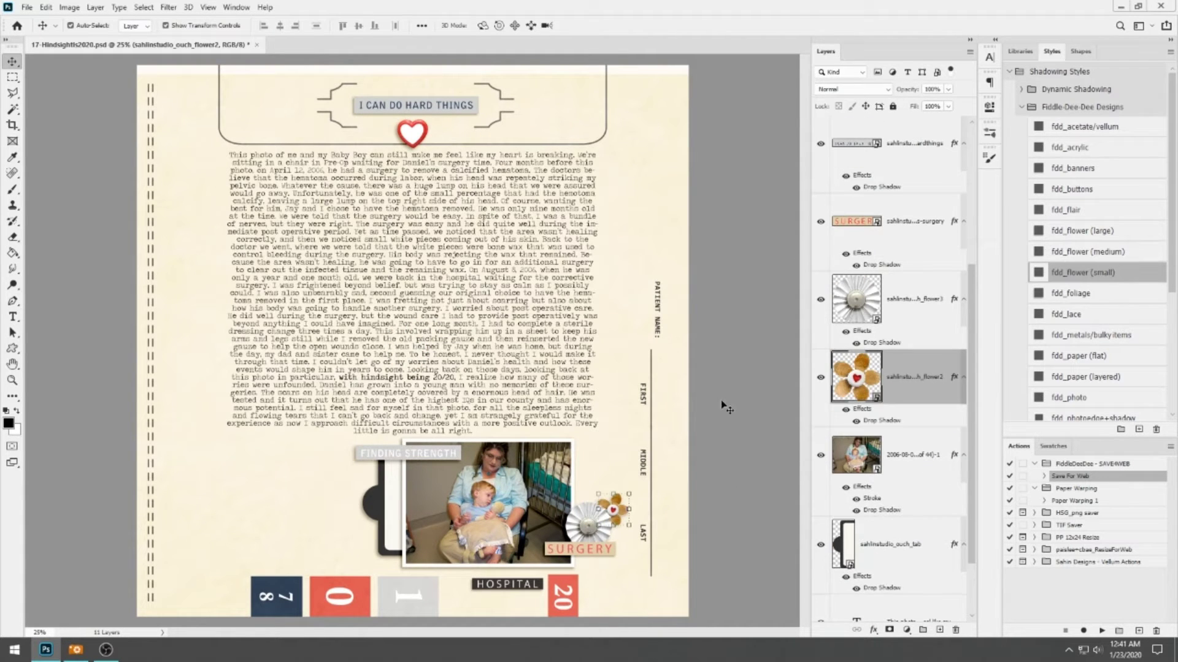
{"action": "left_click_drag", "start_coordinate": [623, 502], "coordinate": [624, 497]}
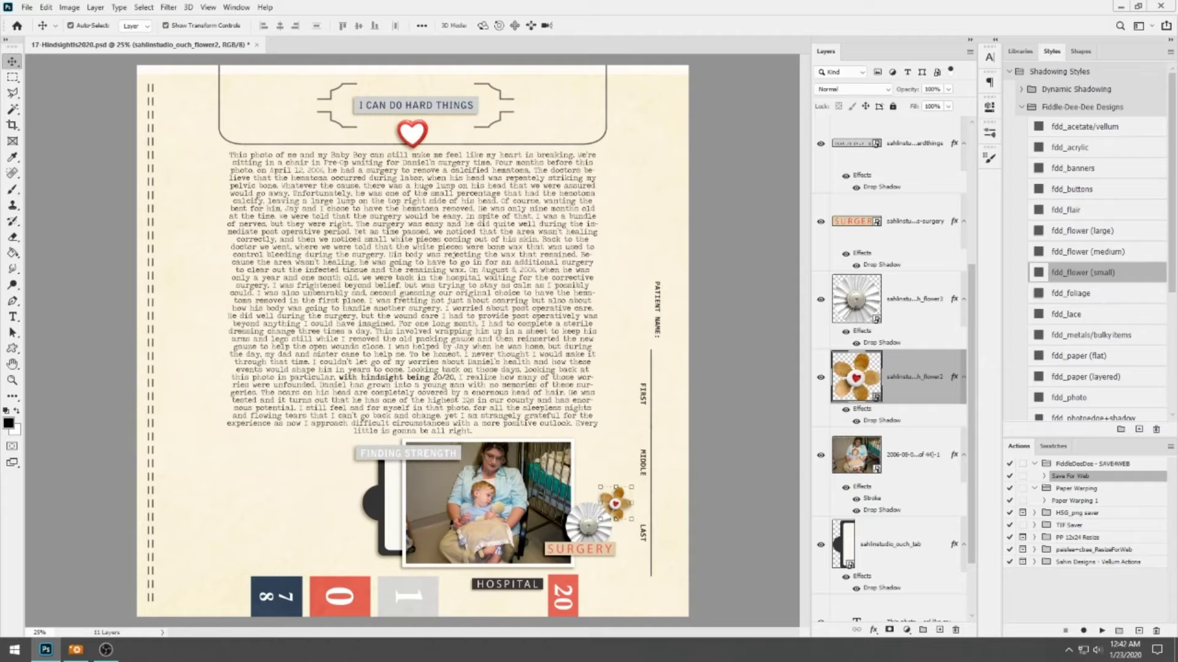
Add both PRE-OP stamps to the page and scale the preop1 version down over the photo's upper-right corner
{"action": "key", "text": "alt+Tab"}
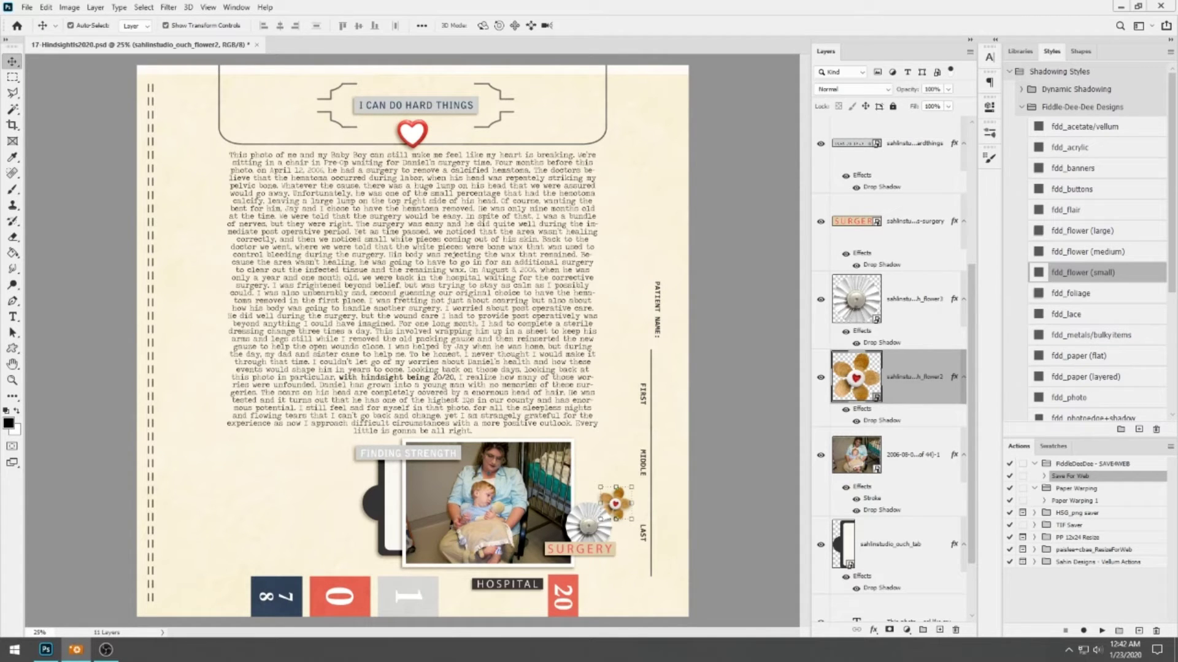
{"action": "left_click_drag", "start_coordinate": [418, 315], "coordinate": [418, 316]}
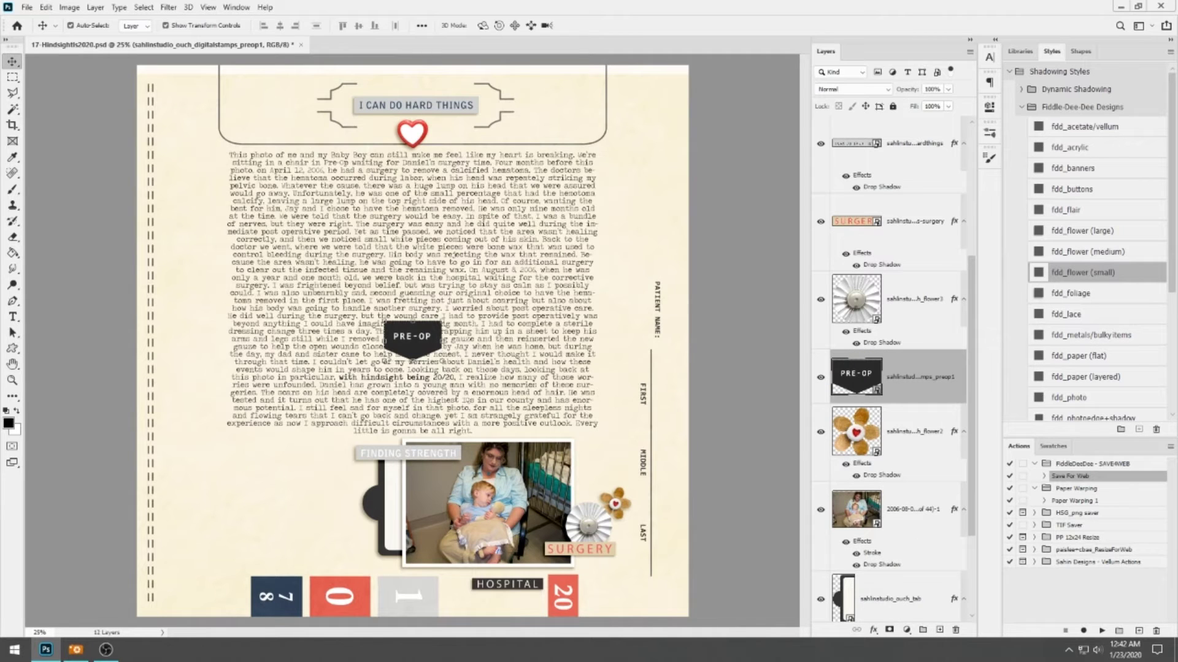
{"action": "left_click_drag", "start_coordinate": [386, 362], "coordinate": [556, 306]}
{"action": "left_click_drag", "start_coordinate": [412, 348], "coordinate": [551, 454]}
{"action": "left_click_drag", "start_coordinate": [579, 426], "coordinate": [574, 433]}
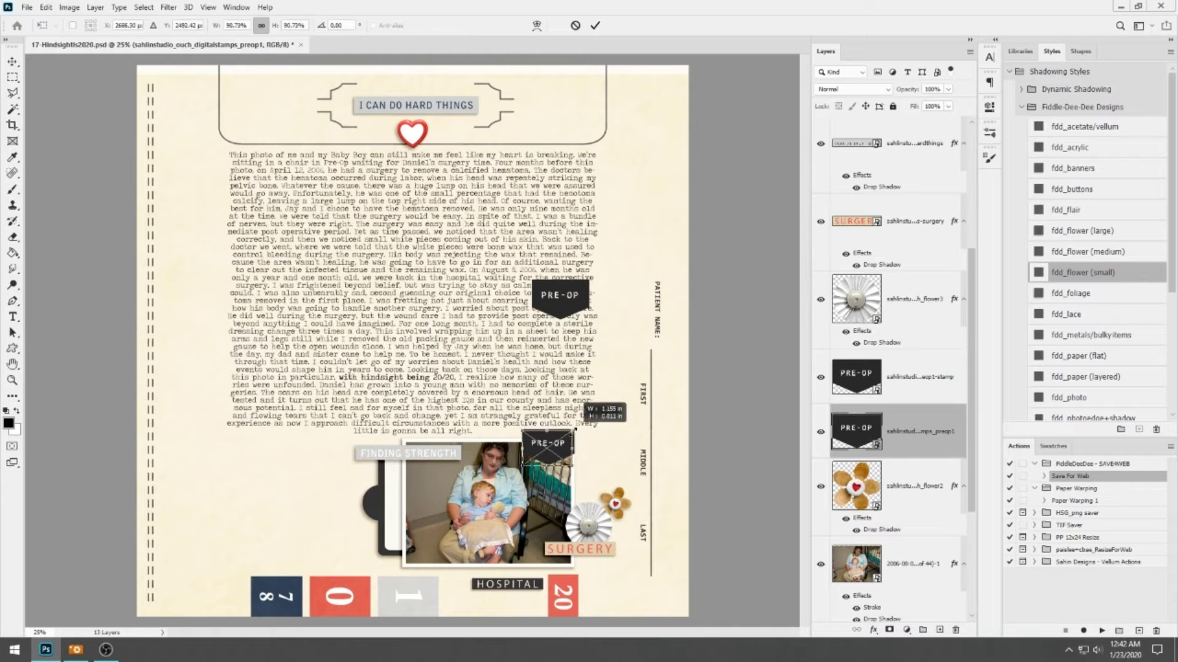
{"action": "key", "text": "Return"}
Delete the spare preop1-stamp layer
{"action": "left_click", "coordinate": [920, 377]}
{"action": "right_click", "coordinate": [947, 378]}
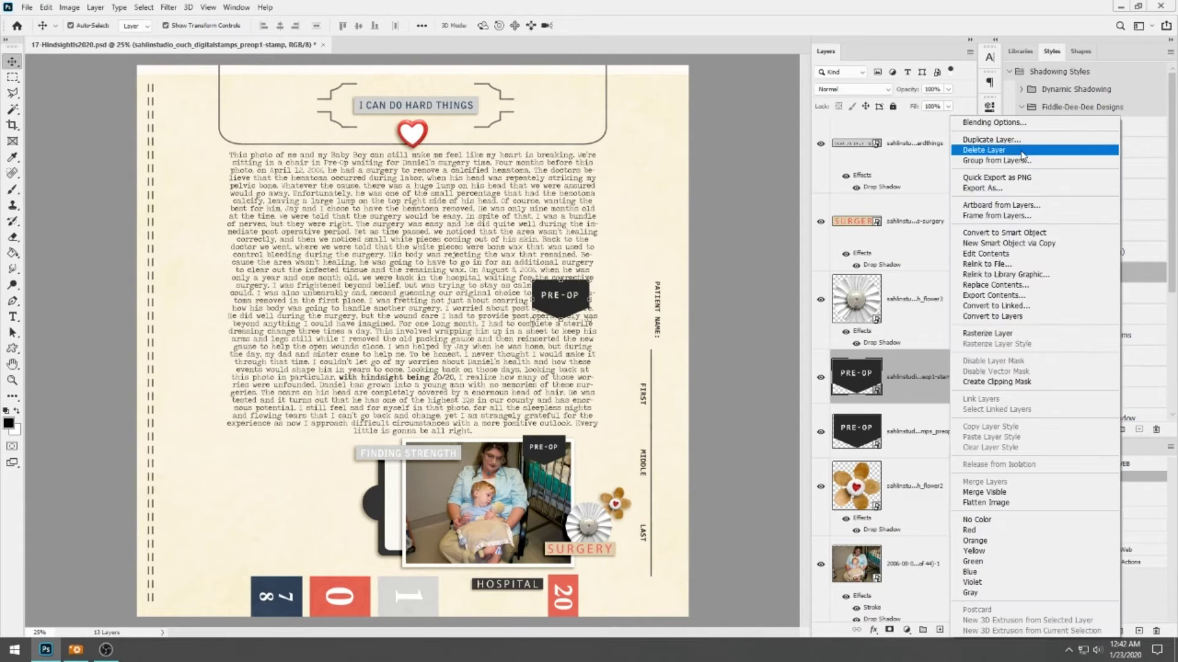
{"action": "left_click", "coordinate": [1021, 151]}
Move the PRE-OP stamp to the photo's upper-left corner under the FINDING STRENGTH strip and apply the fdd_paper (flat) style
{"action": "left_click_drag", "start_coordinate": [556, 457], "coordinate": [440, 478]}
{"action": "left_click", "coordinate": [1098, 356]}
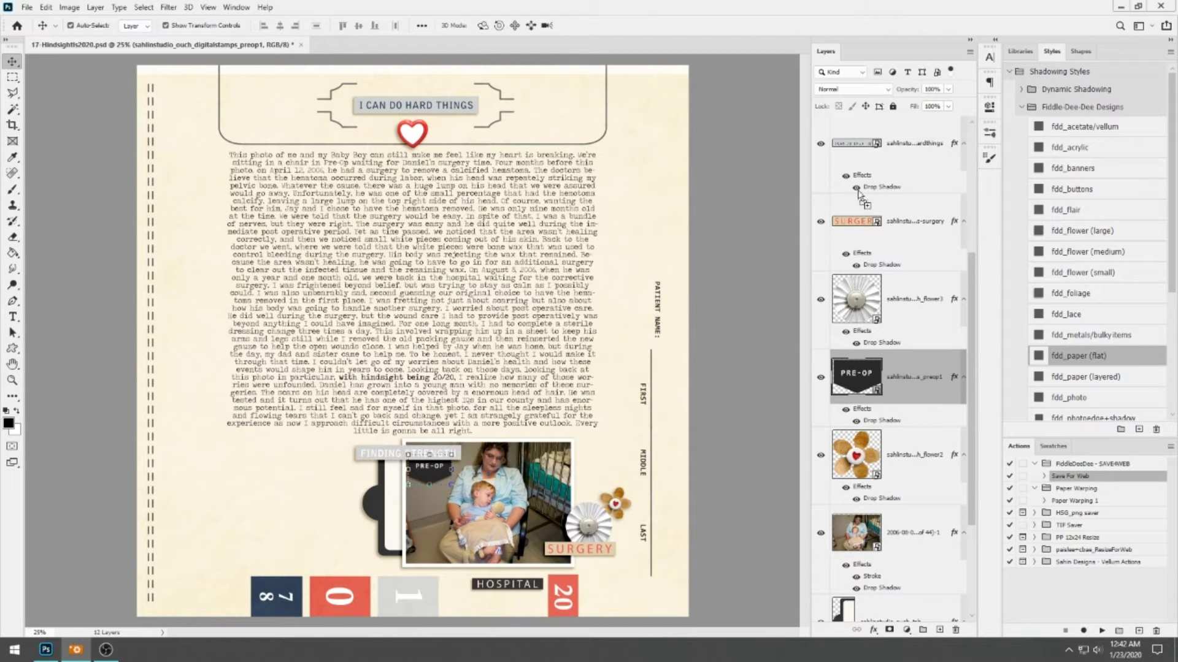
Add the LORD GIVE ME STRENGTH stamp above the number blocks, left of the photo, and scale it to about 80%
{"action": "left_click_drag", "start_coordinate": [857, 192], "coordinate": [354, 567]}
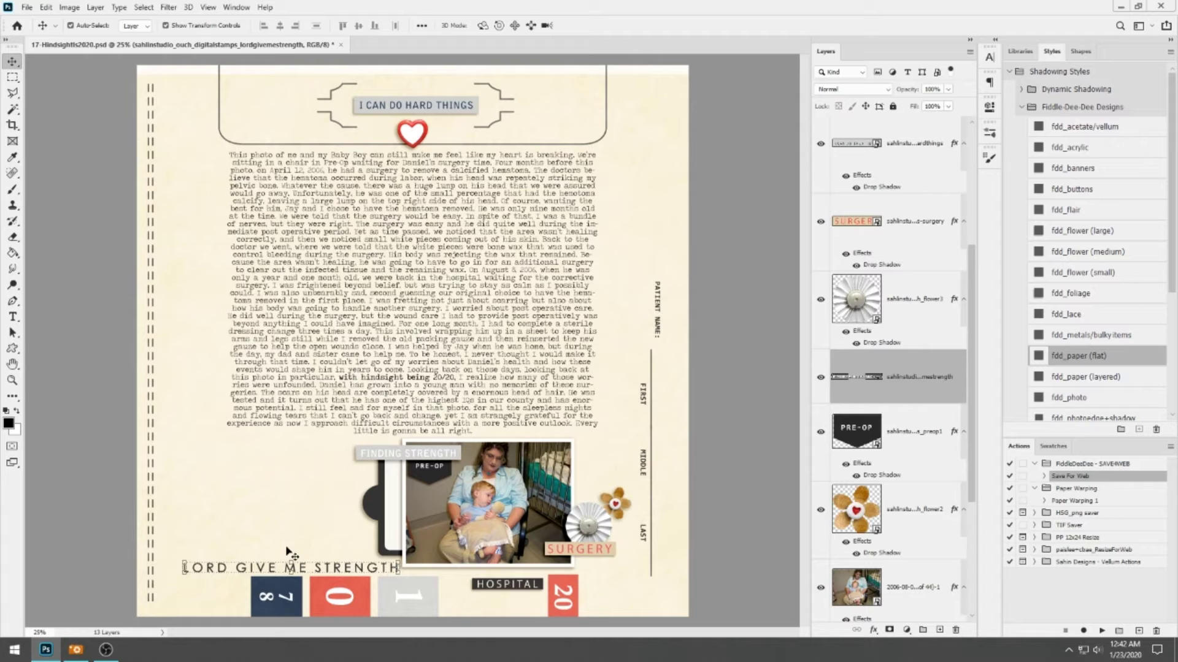
{"action": "left_click", "coordinate": [223, 569]}
{"action": "left_click", "coordinate": [219, 572]}
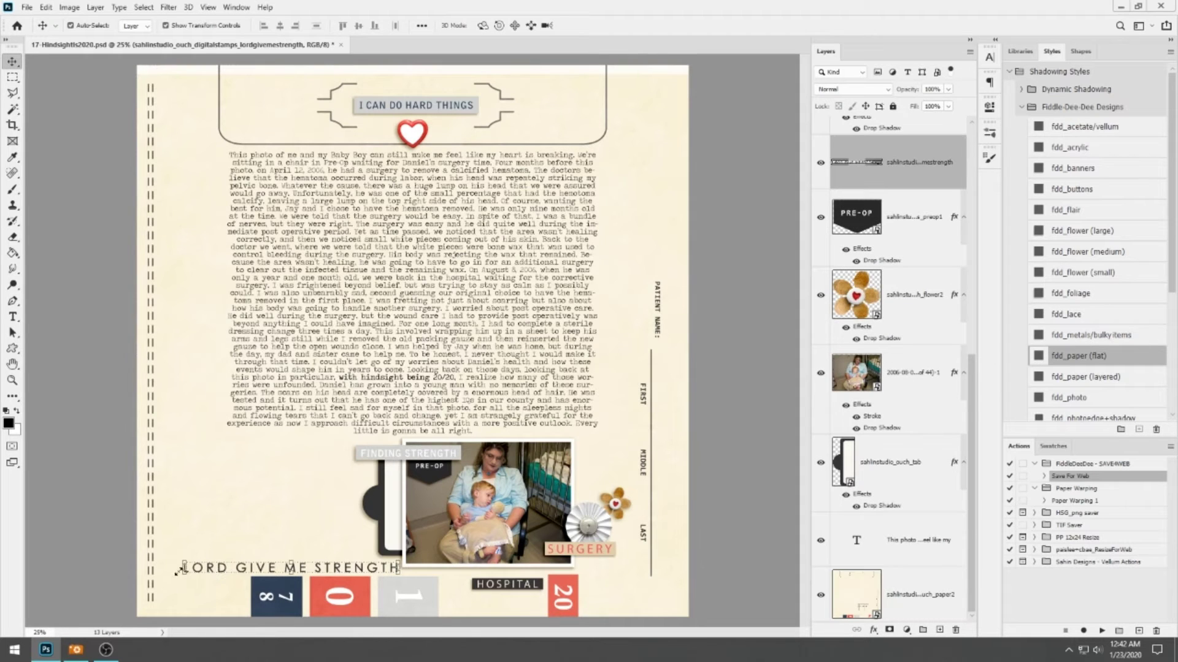
{"action": "left_click_drag", "start_coordinate": [179, 571], "coordinate": [227, 566]}
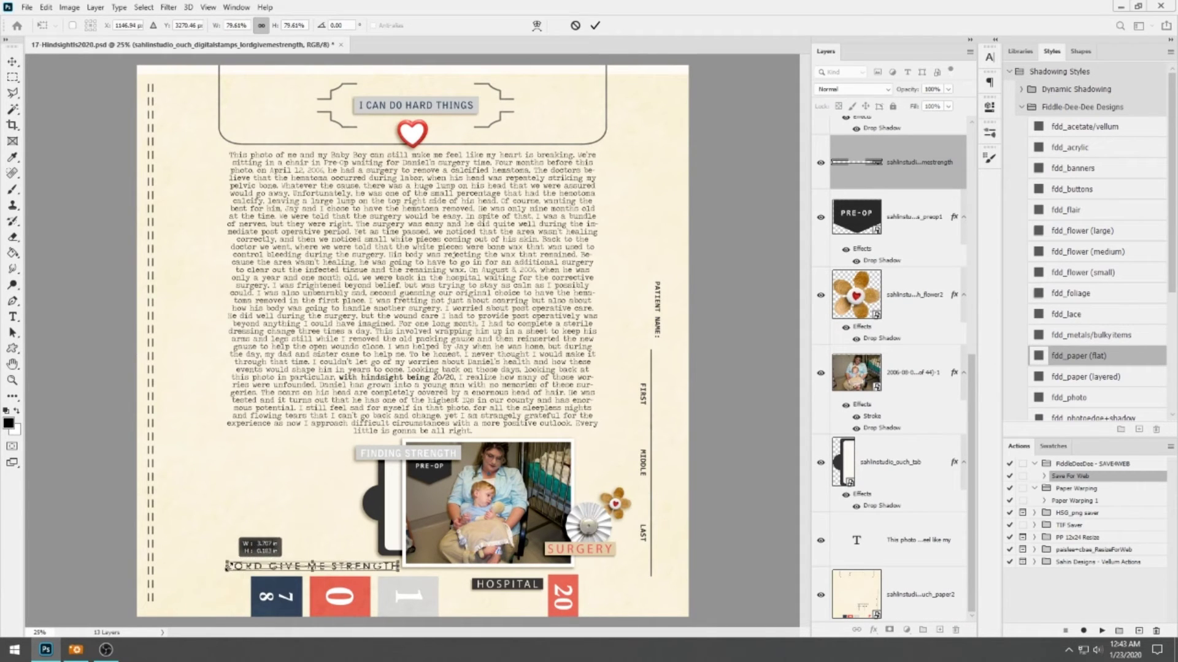
{"action": "left_click", "coordinate": [595, 25]}
Add the "here again." stamp, scale it down, and place it just above the LORD GIVE ME STRENGTH line
{"action": "key", "text": "alt+Tab"}
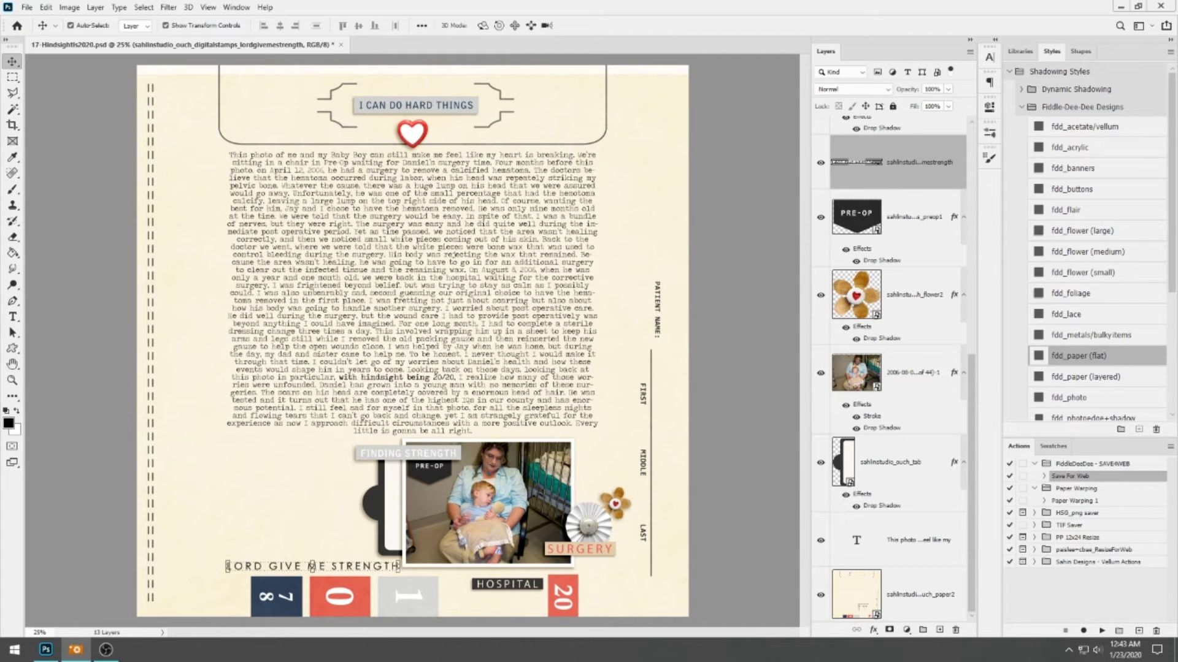
{"action": "left_click_drag", "start_coordinate": [967, 242], "coordinate": [602, 226]}
{"action": "left_click_drag", "start_coordinate": [452, 341], "coordinate": [551, 432]}
{"action": "key", "text": "ctrl+t"}
{"action": "left_click", "coordinate": [595, 25]}
{"action": "left_click_drag", "start_coordinate": [575, 422], "coordinate": [337, 548]}
{"action": "left_click", "coordinate": [595, 26]}
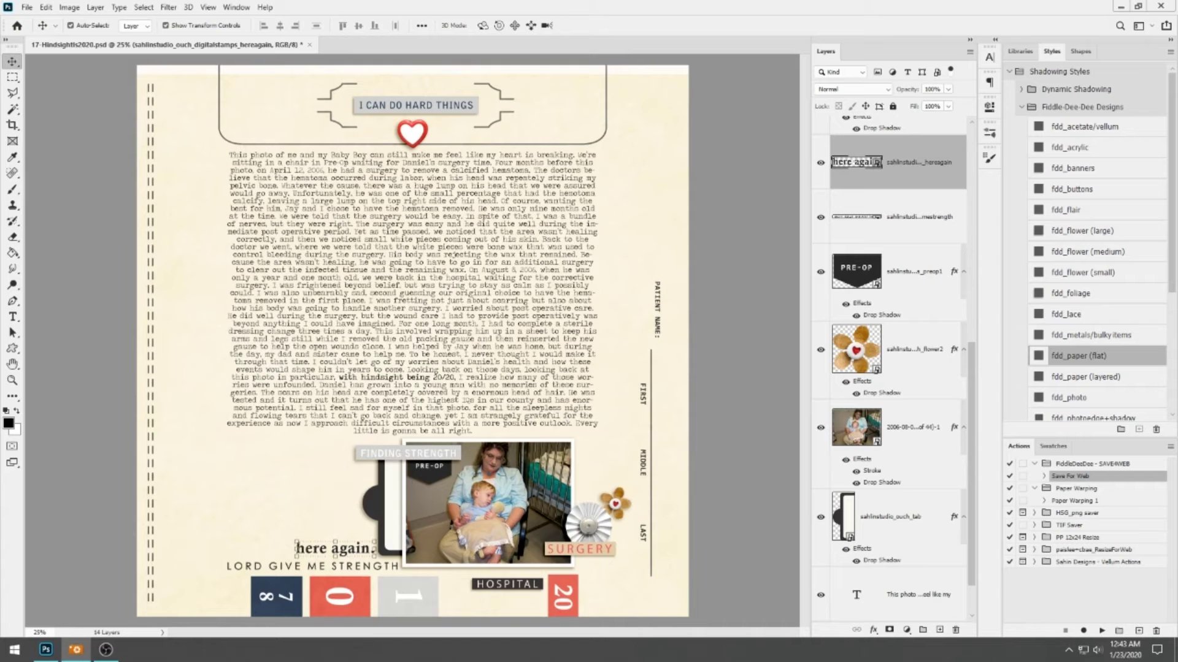
Add the BE STRONG stamp, scale it to about 61%, and place it directly above the "here again." stamp
{"action": "left_click_drag", "start_coordinate": [46, 650], "coordinate": [466, 288]}
{"action": "left_click_drag", "start_coordinate": [387, 381], "coordinate": [249, 488]}
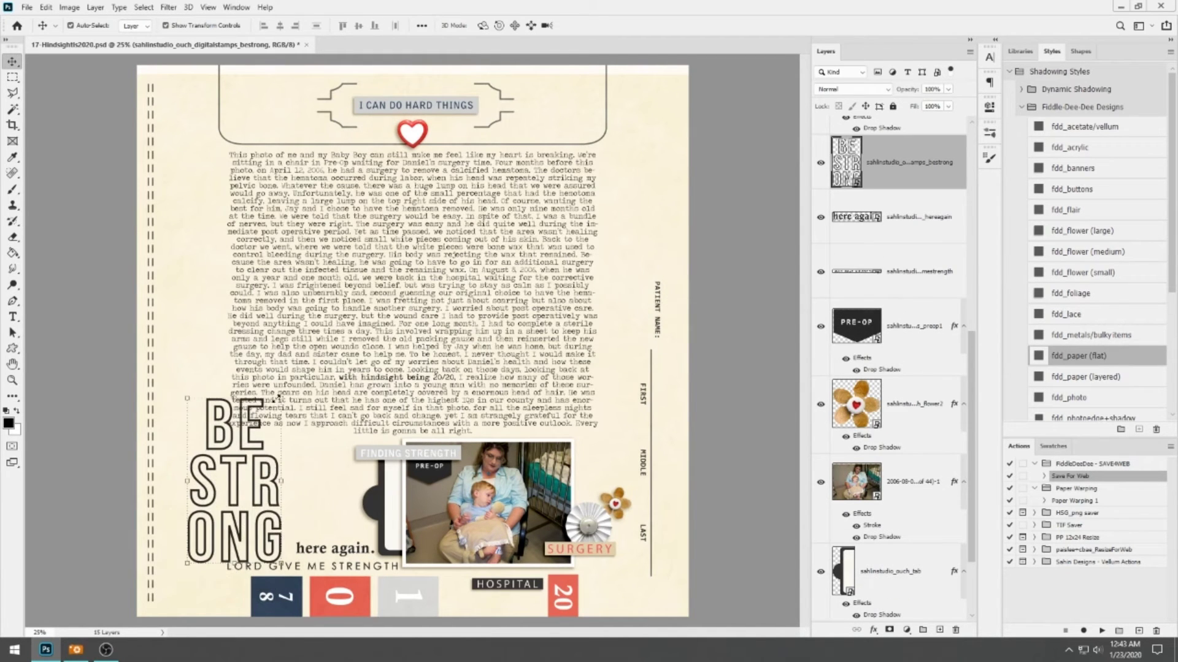
{"action": "left_click_drag", "start_coordinate": [276, 397], "coordinate": [245, 463]}
{"action": "left_click_drag", "start_coordinate": [227, 498], "coordinate": [345, 472]}
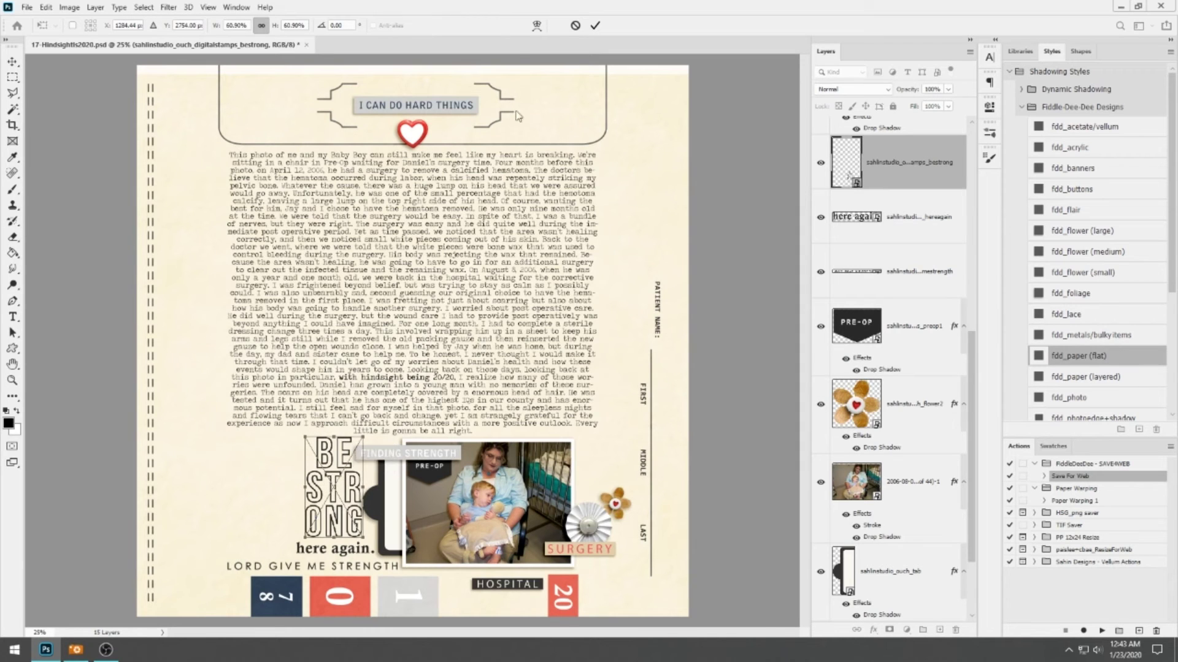
{"action": "left_click", "coordinate": [595, 25]}
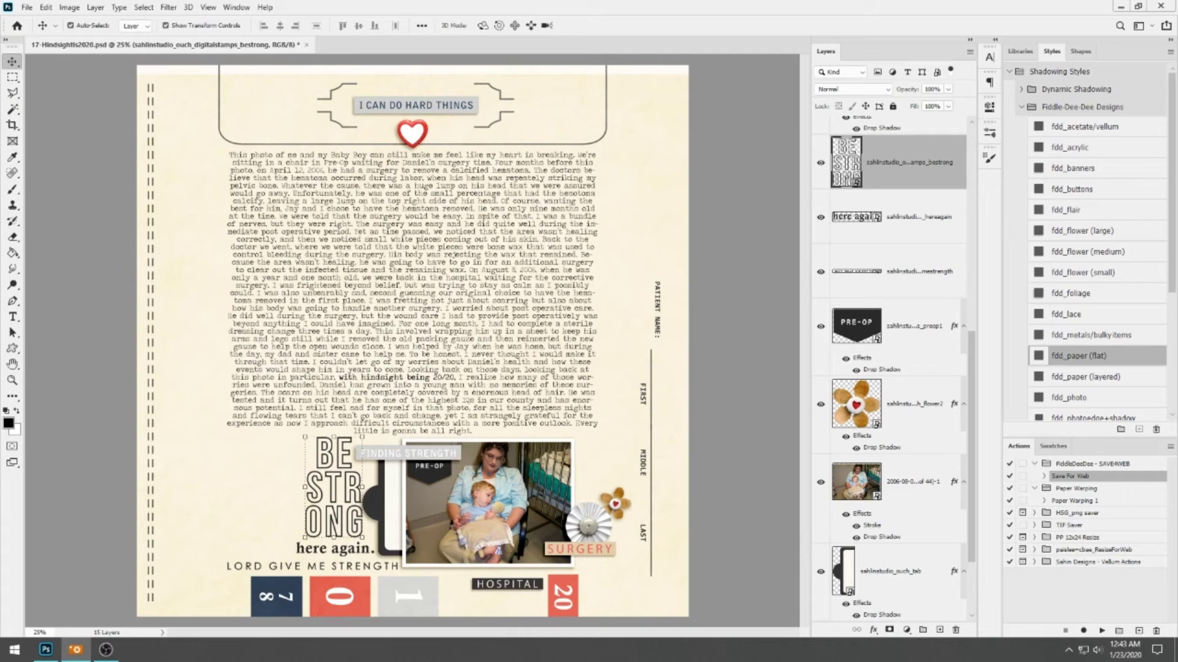
Add the bandage rotated about -65°, apply the fdd_paper (flat) style, and tuck it under the SURGERY strip at the photo's lower-right corner
{"action": "left_click_drag", "start_coordinate": [412, 328], "coordinate": [587, 183]}
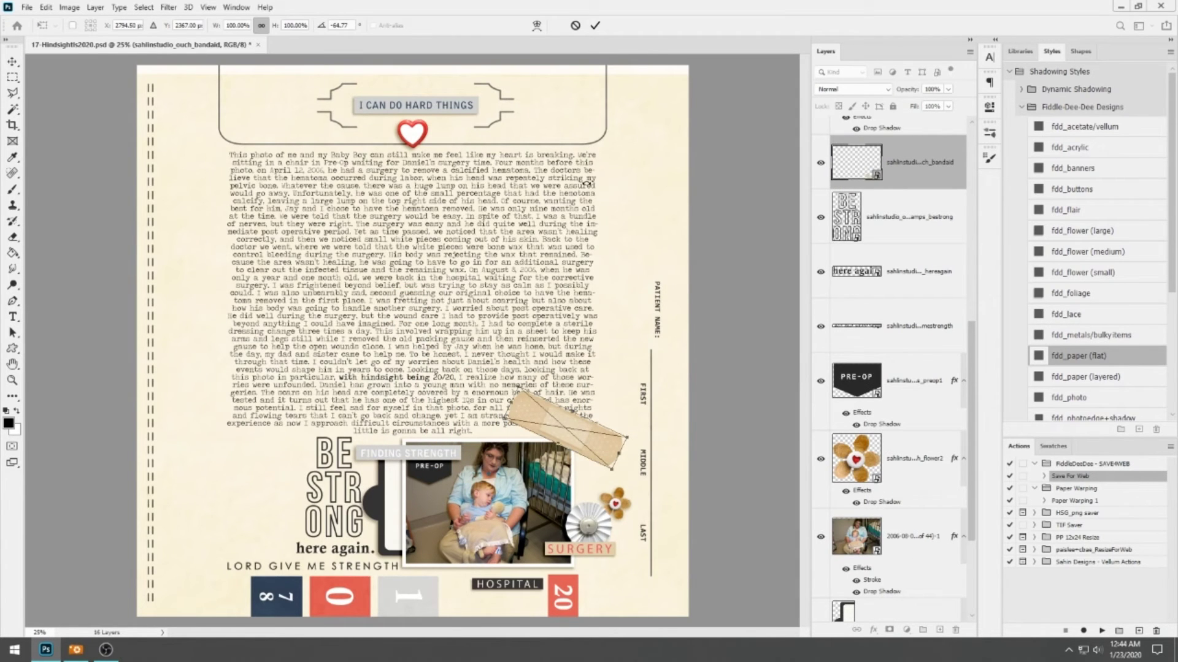
{"action": "left_click", "coordinate": [595, 25]}
{"action": "left_click", "coordinate": [1050, 378]}
{"action": "left_click", "coordinate": [1075, 357]}
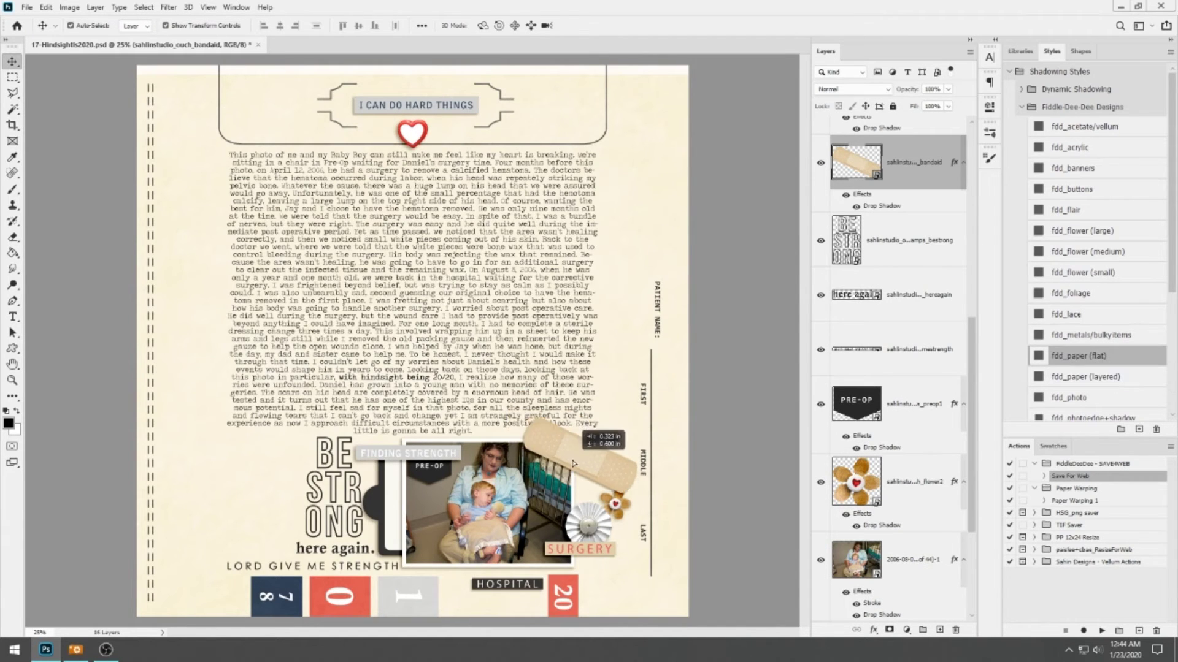
{"action": "left_click_drag", "start_coordinate": [561, 436], "coordinate": [590, 570]}
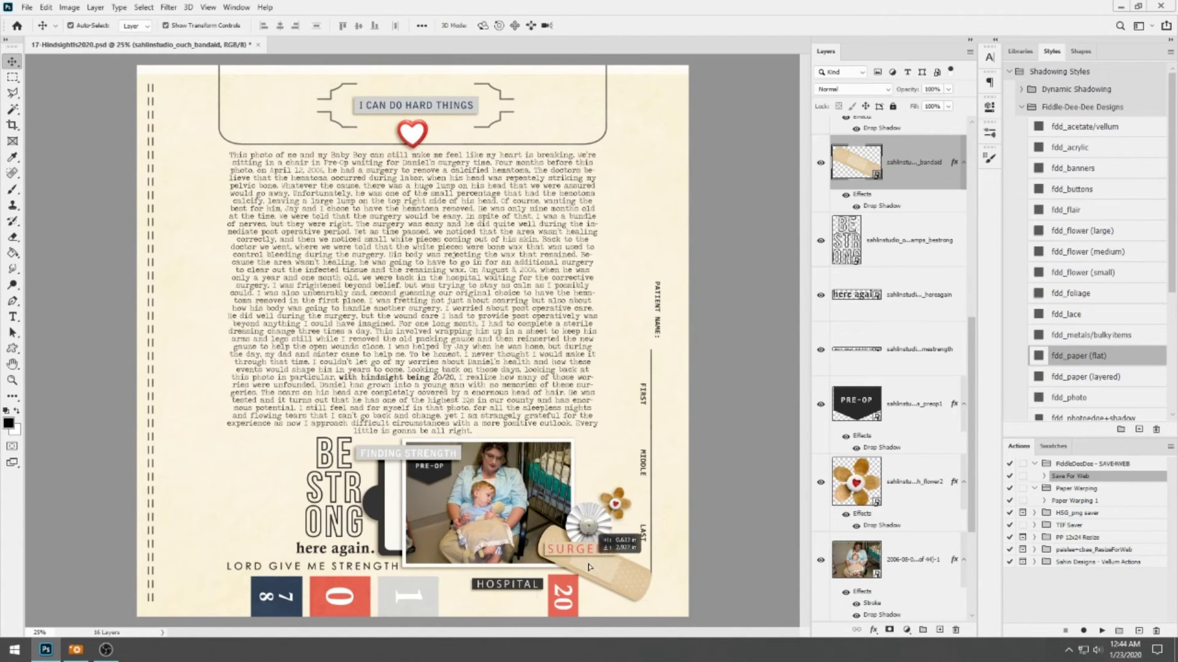
Add the black-and-white bow below the photo's lower-right corner with the fdd_ribbon (curled) style, and move the HOSPITAL strip onto the bandage
{"action": "left_click_drag", "start_coordinate": [1177, 235], "coordinate": [657, 563]}
{"action": "scroll", "coordinate": [1097, 355], "scroll_direction": "down", "scroll_amount": 1}
{"action": "scroll", "coordinate": [1097, 356], "scroll_direction": "down", "scroll_amount": 1}
{"action": "key", "text": "alt+Tab"}
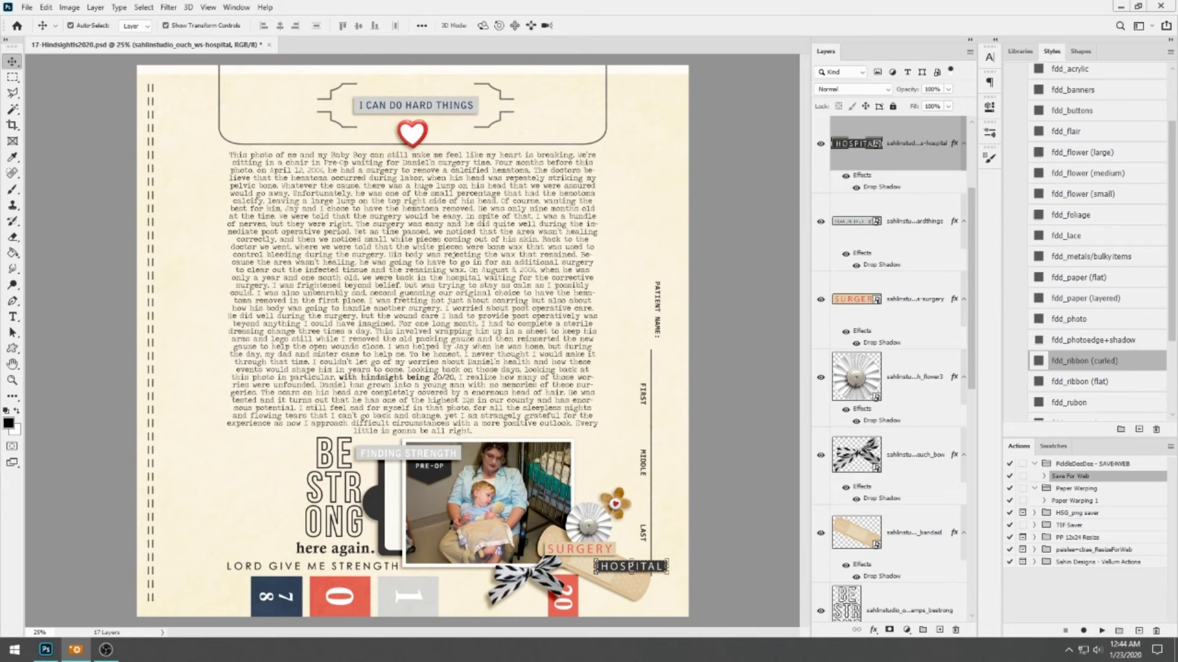
Add the round UGH! stamp and place it just left of the "here again." stamp
{"action": "left_click_drag", "start_coordinate": [504, 331], "coordinate": [504, 343]}
{"action": "left_click_drag", "start_coordinate": [435, 317], "coordinate": [274, 532]}
{"action": "key", "text": "Return"}
{"action": "key", "text": "alt+Tab"}
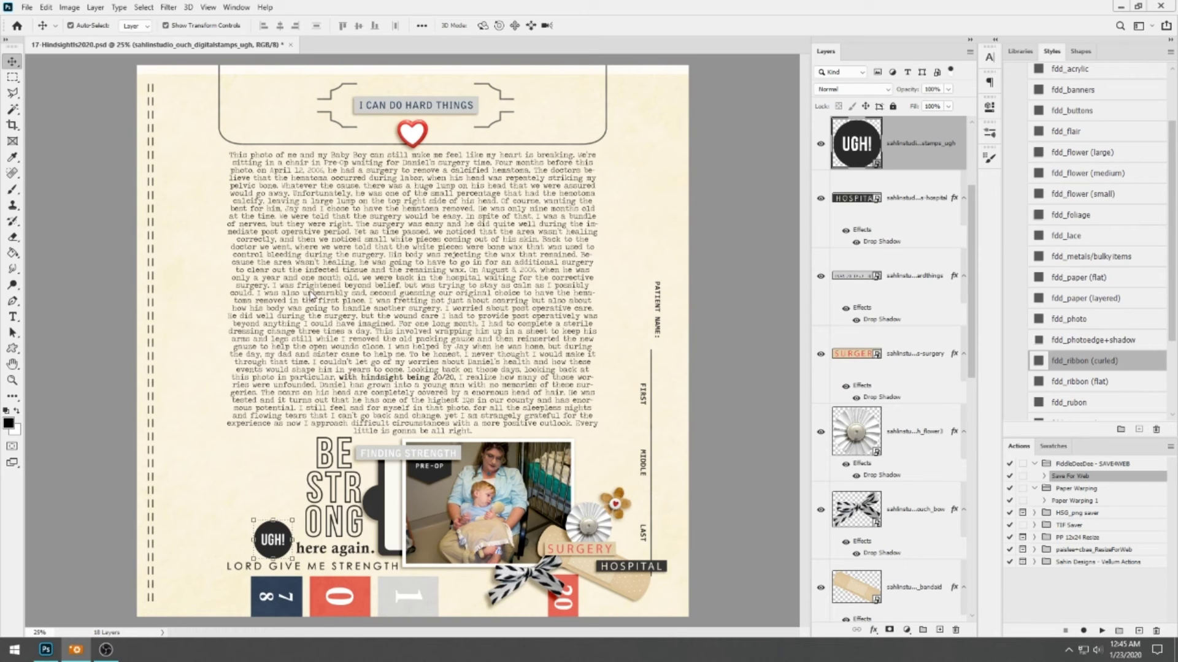
Bring the black-and-white bow to the front of the layer stack and reposition it over the photo's lower edge beside the SURGERY strip
{"action": "left_click", "coordinate": [442, 383]}
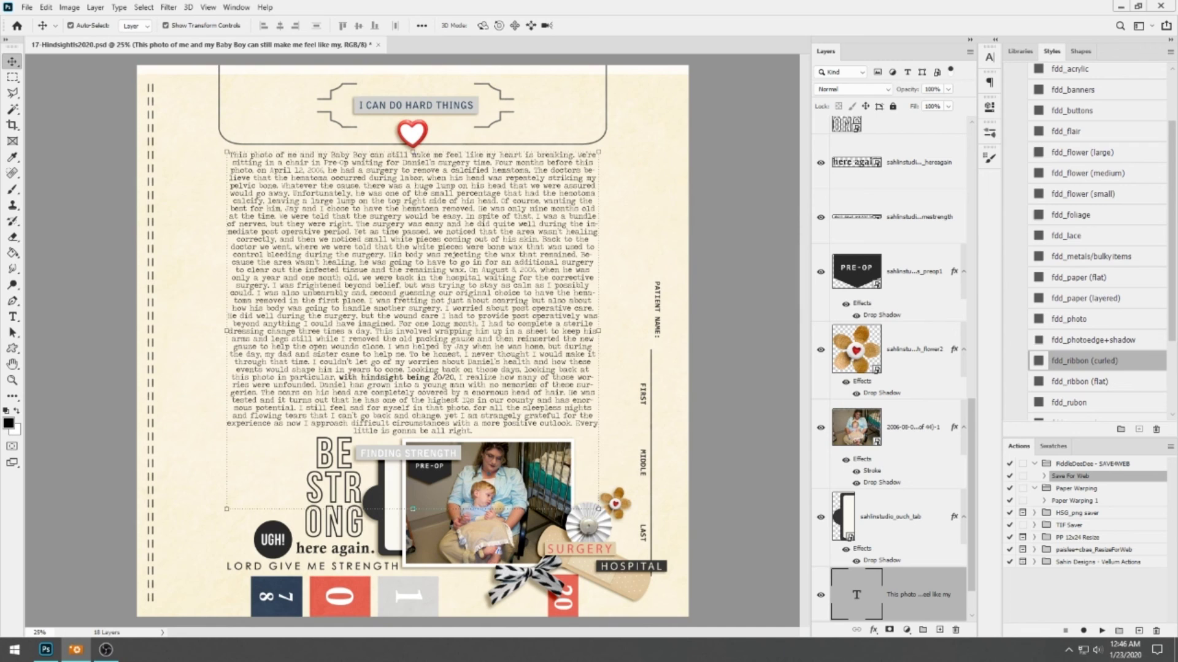
{"action": "mouse_move", "coordinate": [533, 579]}
{"action": "left_mouse_down"}
{"action": "mouse_move", "coordinate": [520, 560]}
{"action": "mouse_move", "coordinate": [542, 559]}
{"action": "left_mouse_up"}
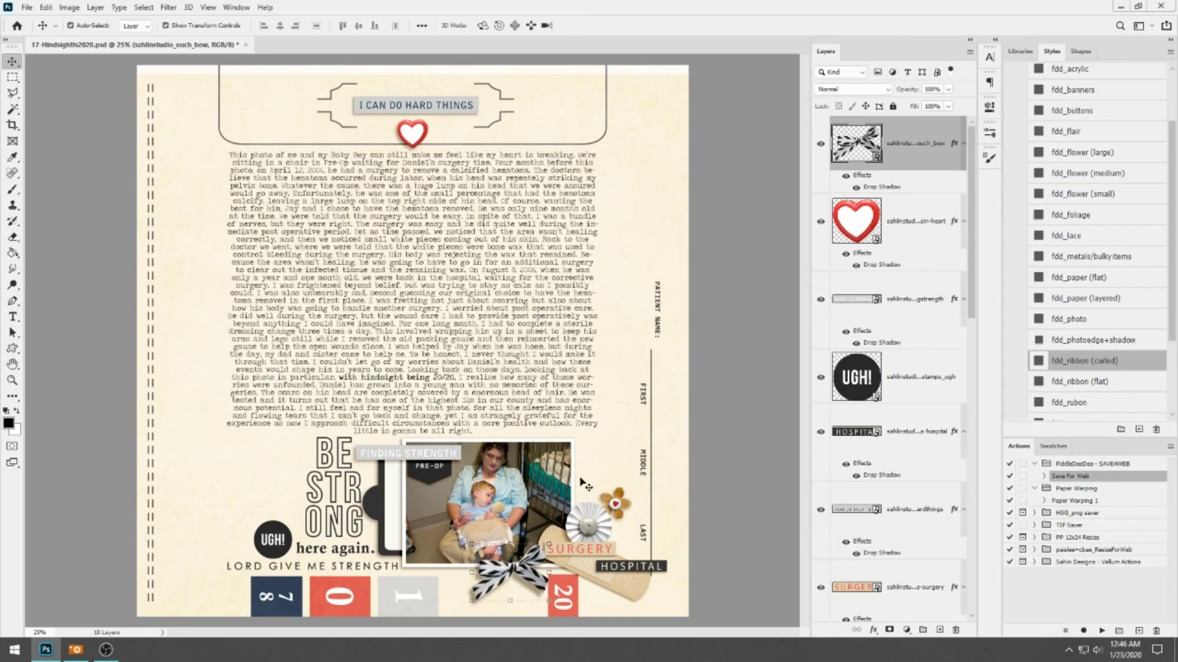